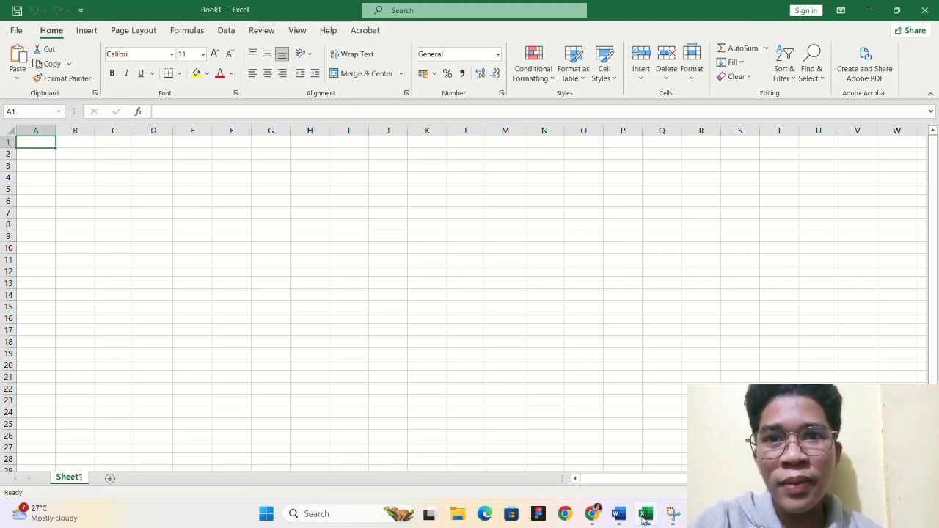
Switch to the Student's Information document in Chrome and review the three listed student records.
{"action": "left_click_drag", "start_coordinate": [643, 518], "coordinate": [619, 518]}
{"action": "mouse_move", "coordinate": [592, 519]}
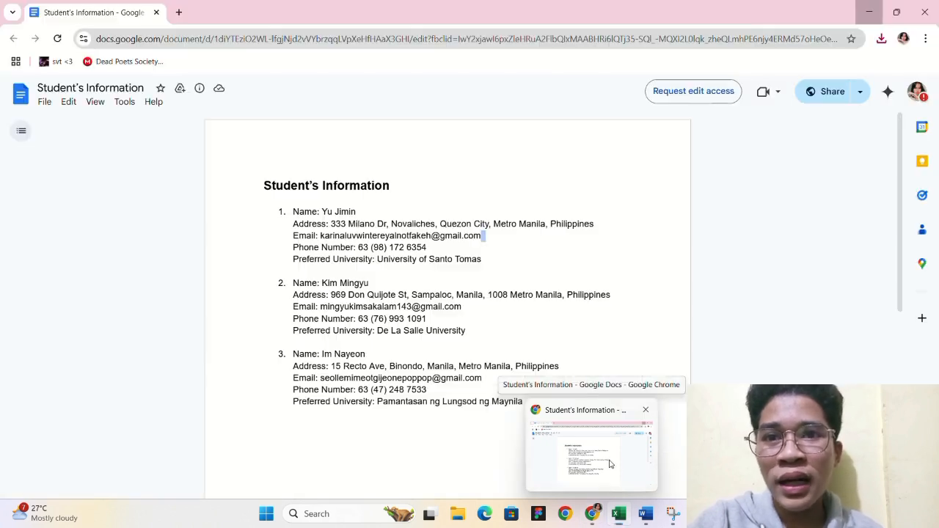
{"action": "left_click", "coordinate": [608, 463]}
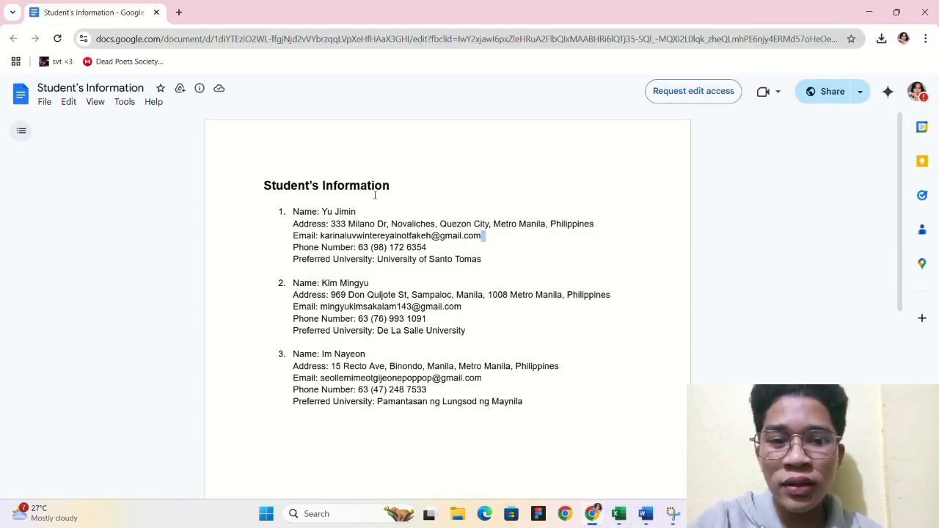
{"action": "left_click_drag", "start_coordinate": [250, 186], "coordinate": [557, 421]}
{"action": "left_click", "coordinate": [620, 517]}
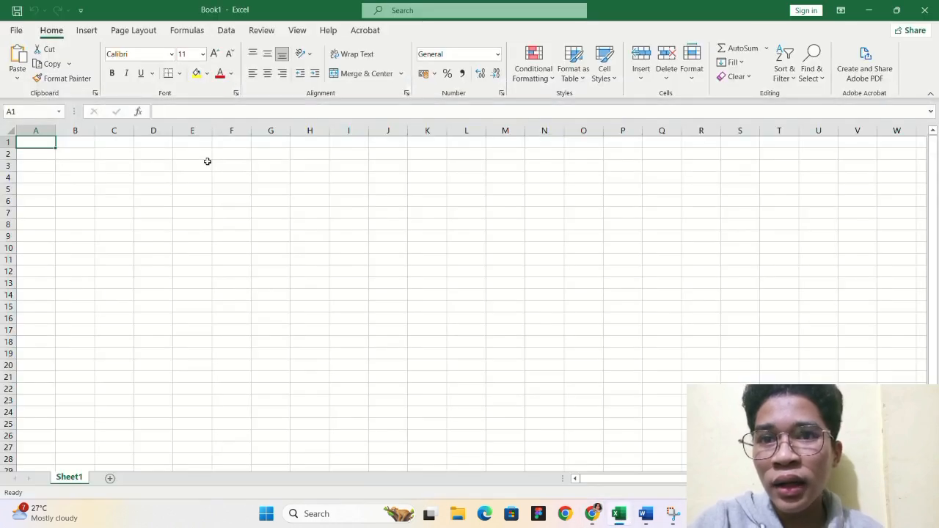
Check the first field label in the student document and enter the header "Name" in cell A1 of the Excel sheet.
{"action": "left_click", "coordinate": [593, 517]}
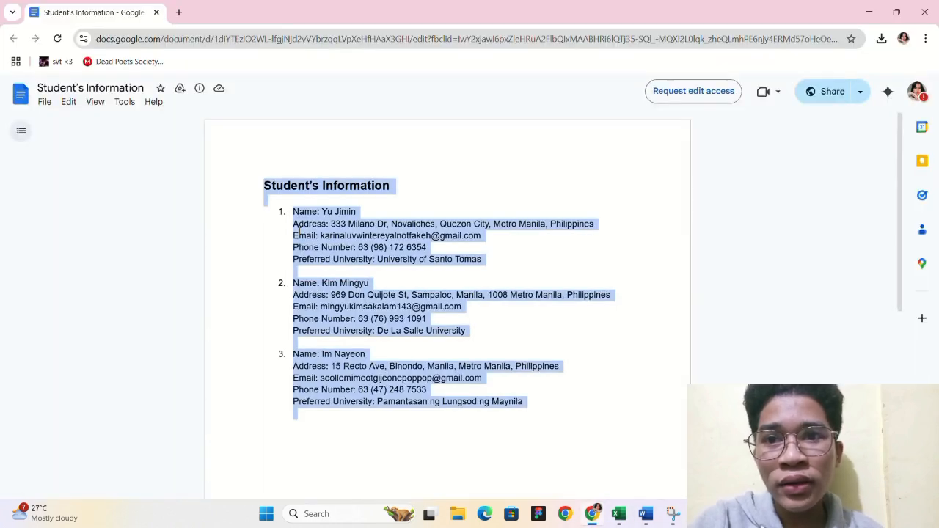
{"action": "double_click", "coordinate": [296, 212]}
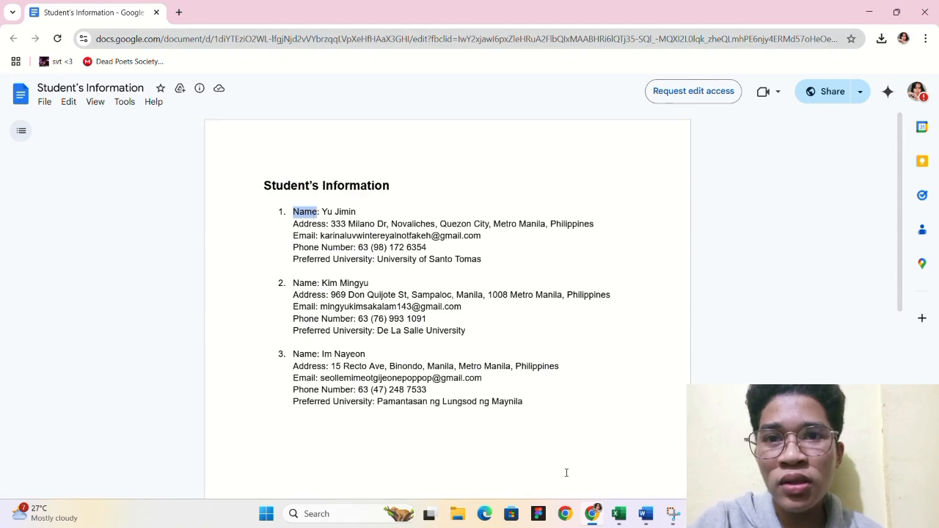
{"action": "left_click", "coordinate": [620, 513]}
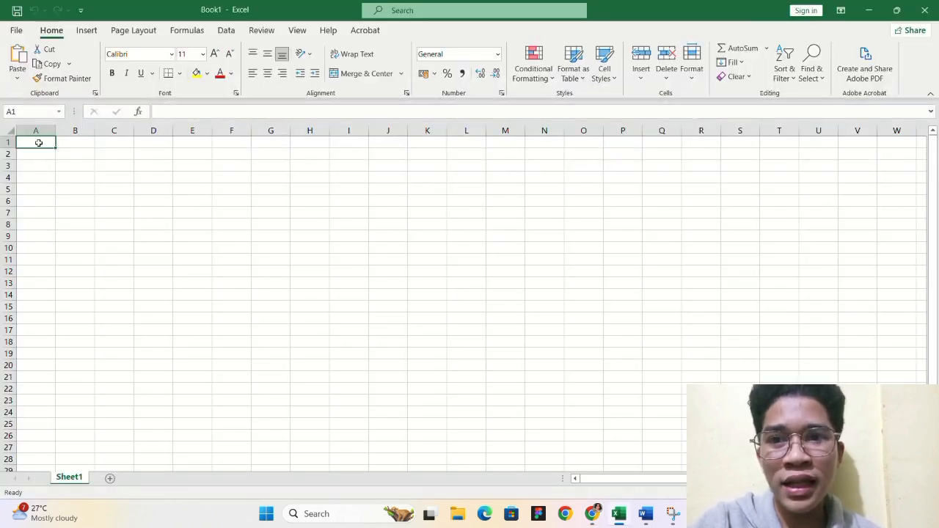
{"action": "left_click", "coordinate": [176, 110]}
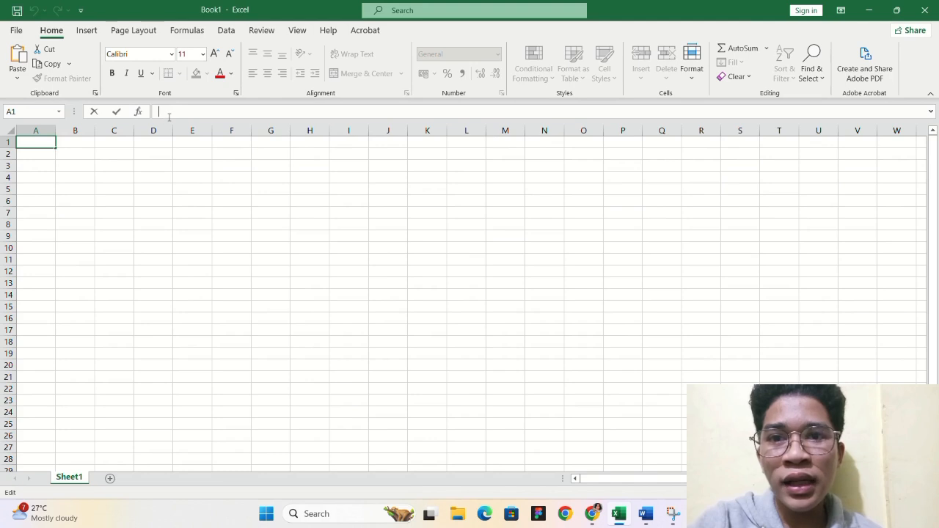
{"action": "type", "text": "Name"}
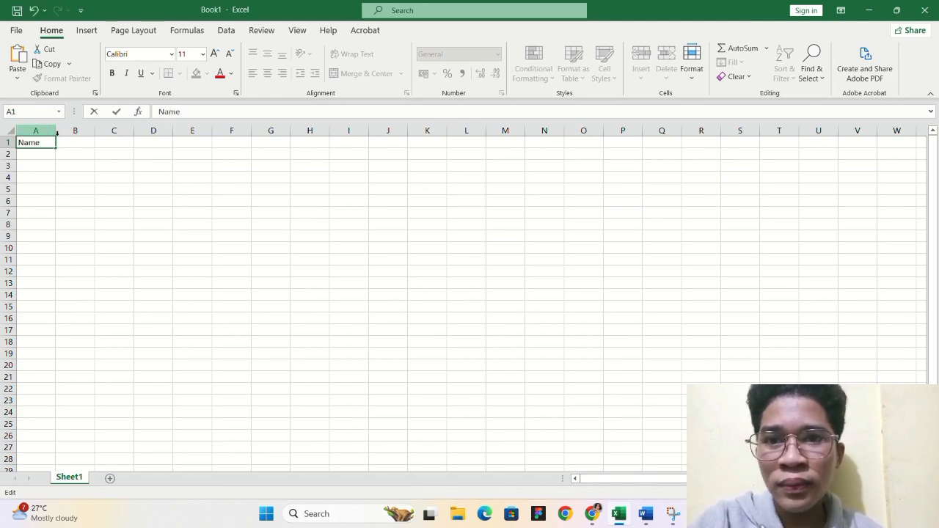
Check the second field label in the student document and enter the header "Address" in cell B1 of the Excel sheet.
{"action": "left_click", "coordinate": [82, 143]}
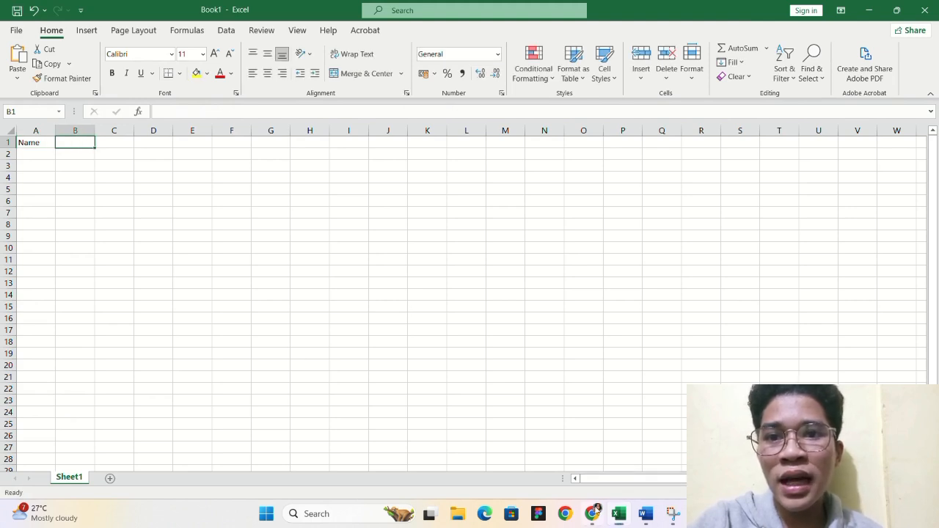
{"action": "left_click", "coordinate": [593, 513]}
{"action": "double_click", "coordinate": [319, 225]}
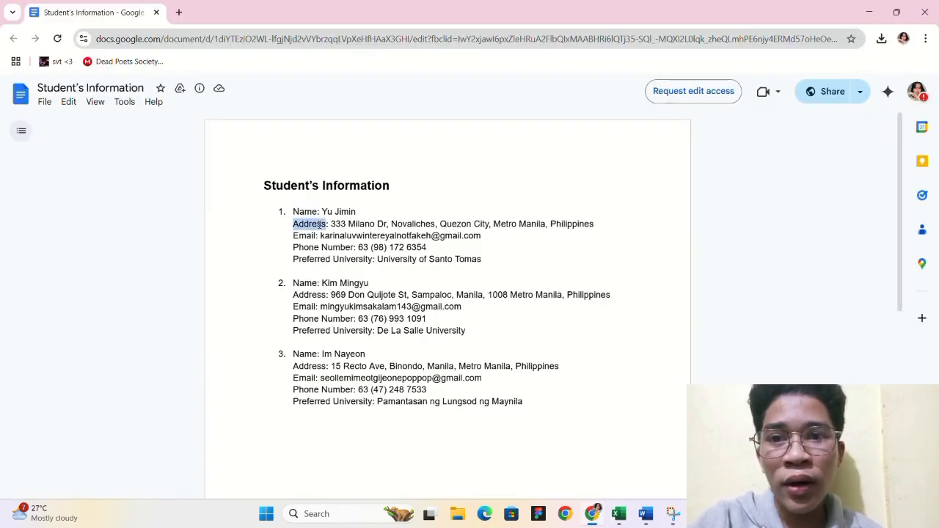
{"action": "left_click", "coordinate": [618, 514]}
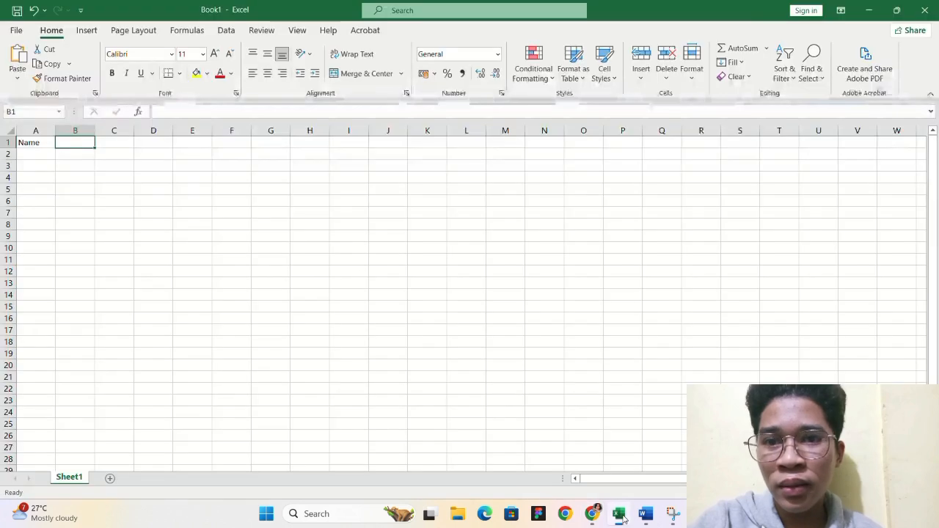
{"action": "left_click", "coordinate": [187, 111]}
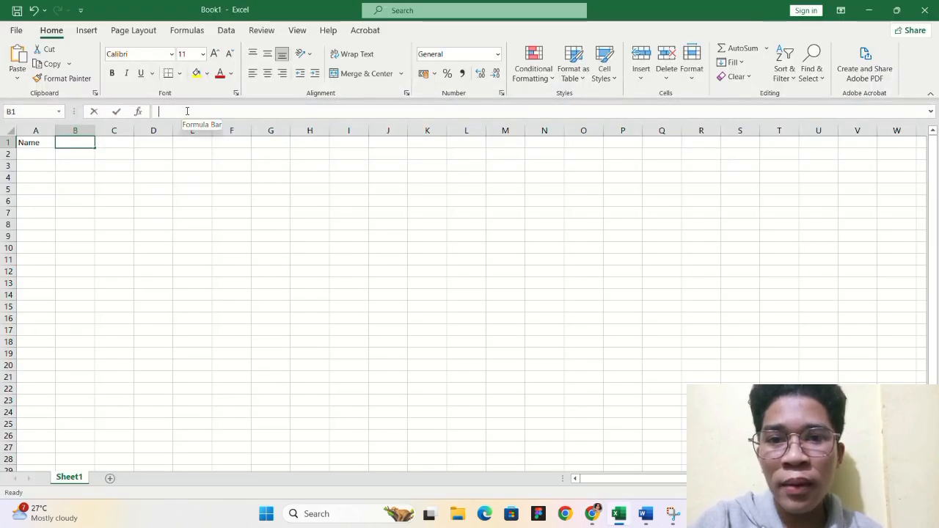
{"action": "type", "text": "Address"}
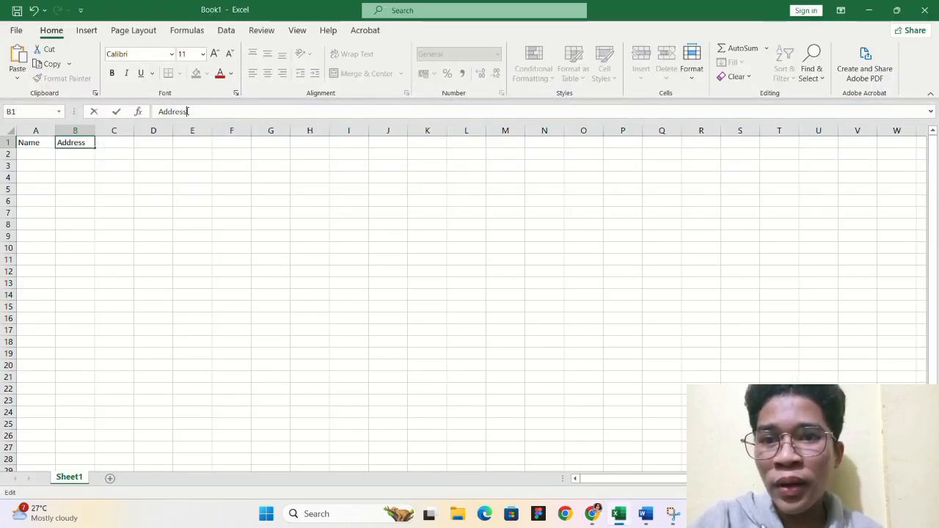
Copy the label "Email" from the student document and paste it as the header in cell C1 of the Excel sheet.
{"action": "left_click", "coordinate": [119, 143]}
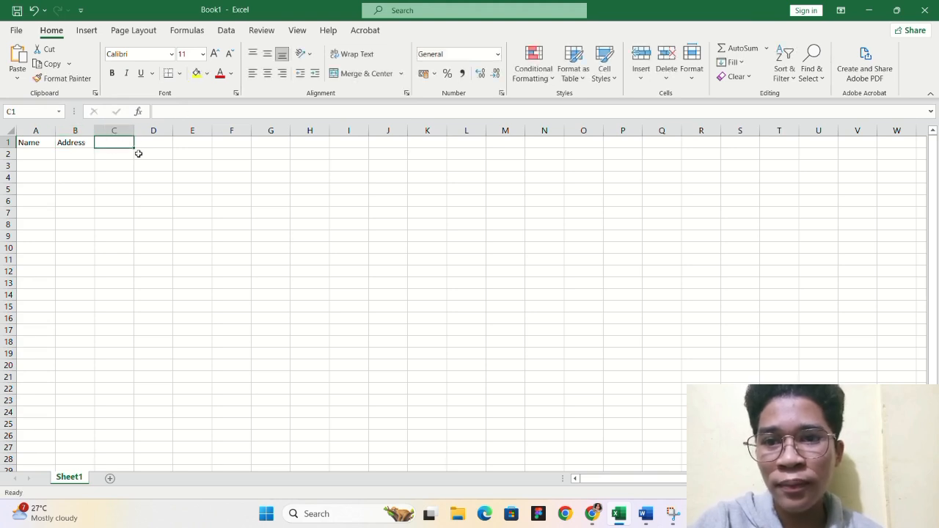
{"action": "left_click", "coordinate": [591, 514]}
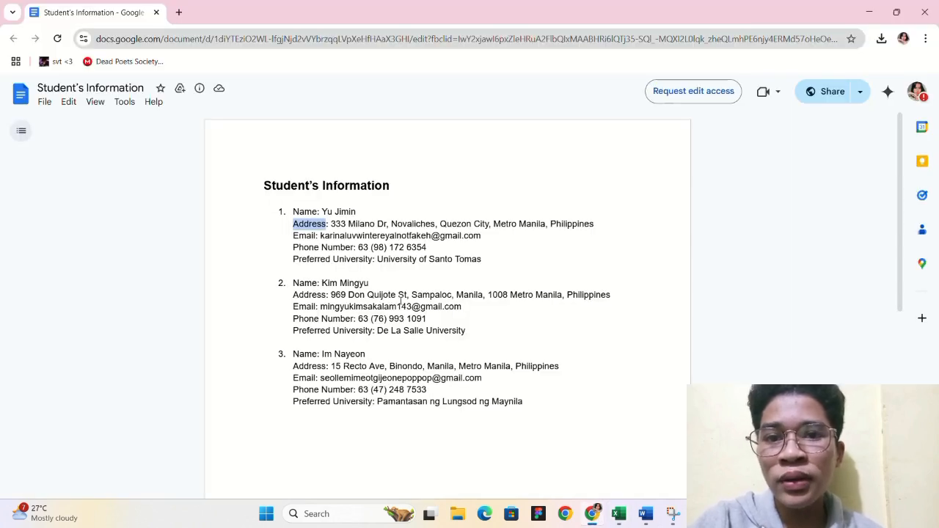
{"action": "left_click", "coordinate": [301, 236]}
{"action": "double_click", "coordinate": [301, 236]}
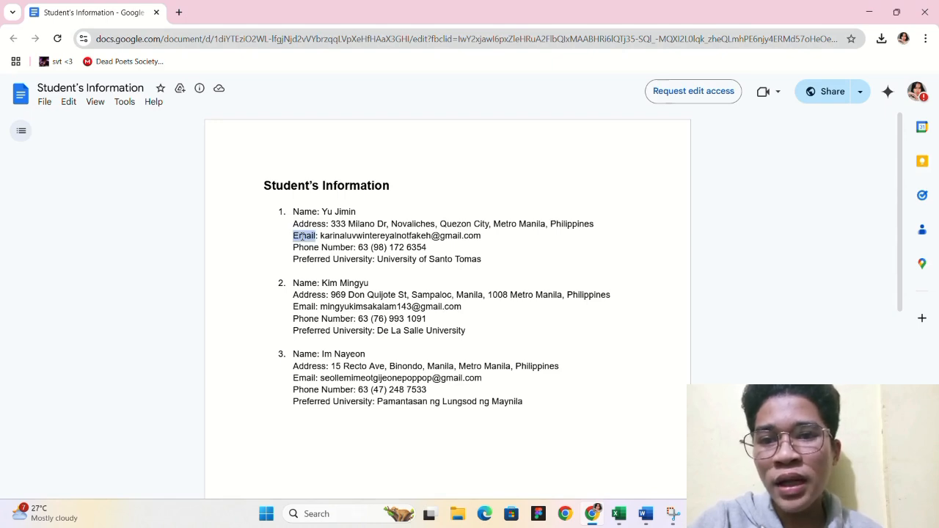
{"action": "right_click", "coordinate": [301, 236]}
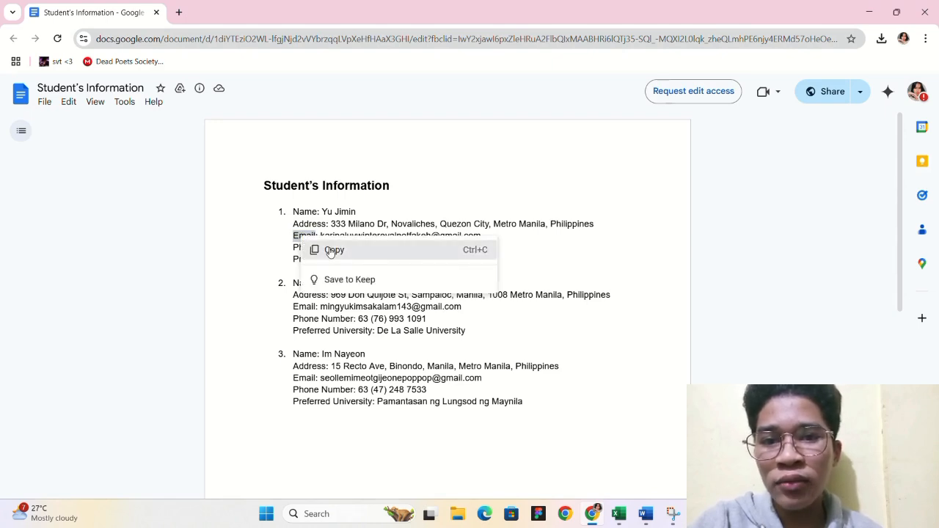
{"action": "left_click", "coordinate": [331, 248]}
{"action": "left_click", "coordinate": [619, 513]}
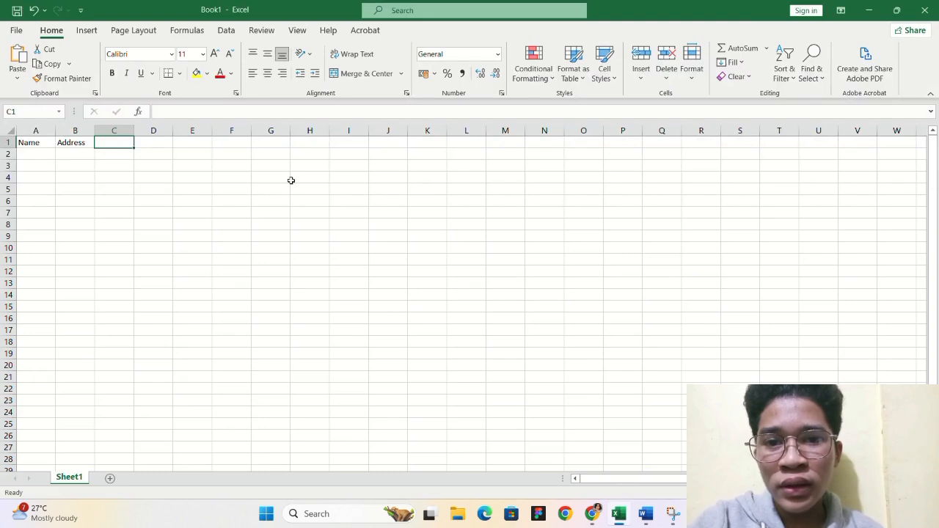
{"action": "right_click", "coordinate": [224, 115]}
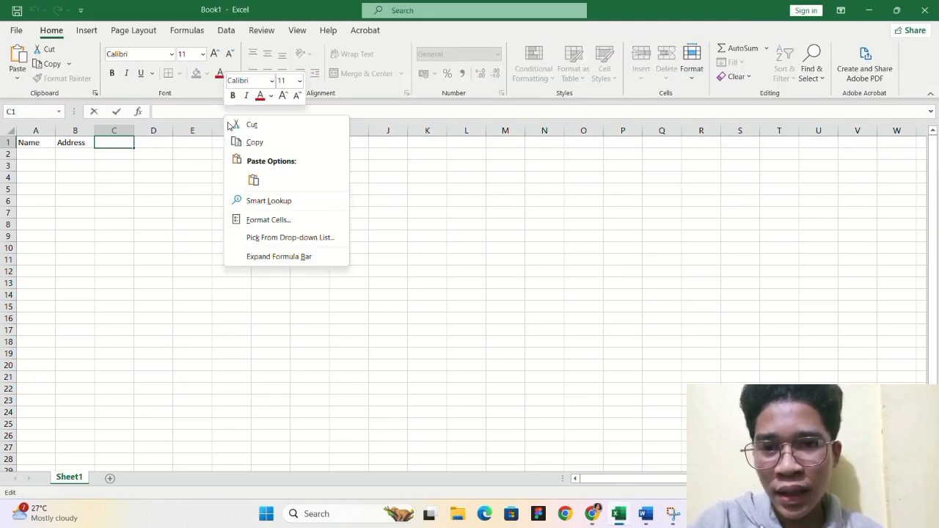
{"action": "left_click", "coordinate": [253, 179]}
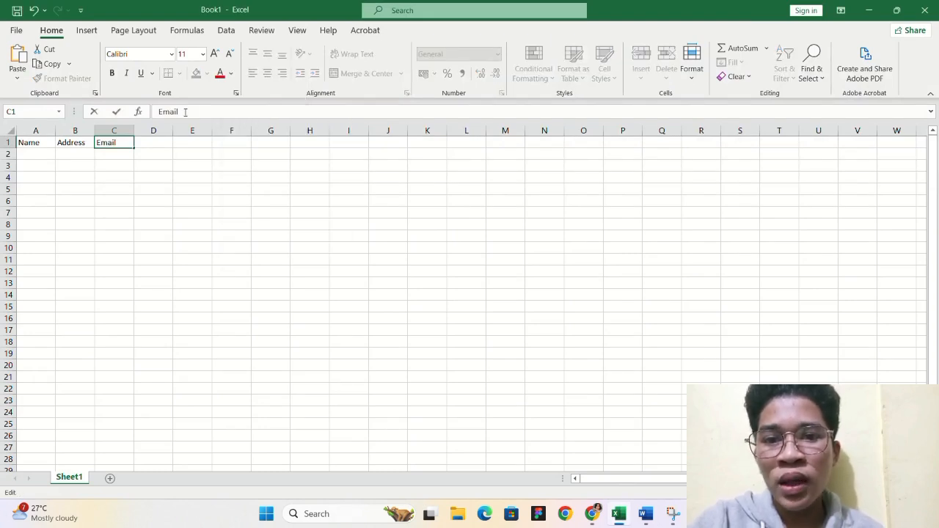
Add the document's remaining field labels as headers in Excel: "Phone Number" in D1 and "Preferred University" in E1.
{"action": "left_click", "coordinate": [158, 142]}
{"action": "left_click", "coordinate": [591, 517]}
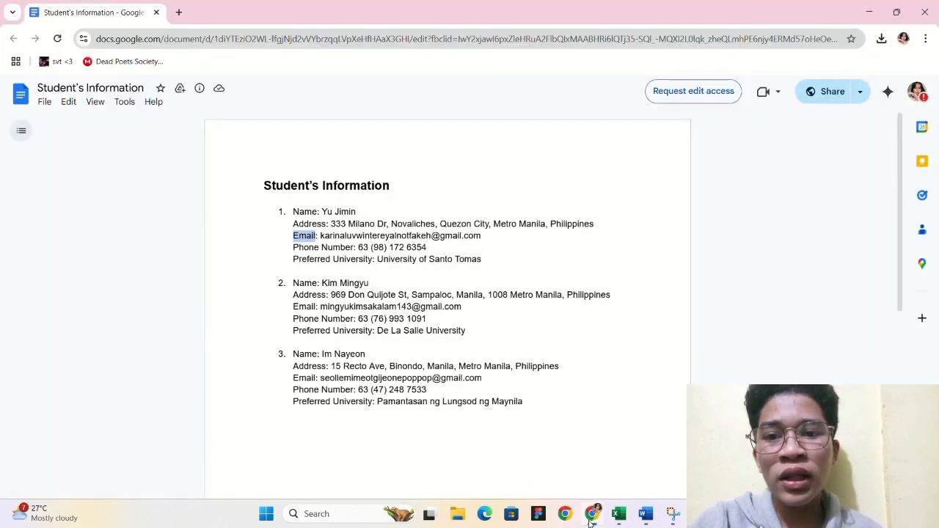
{"action": "left_click", "coordinate": [305, 246]}
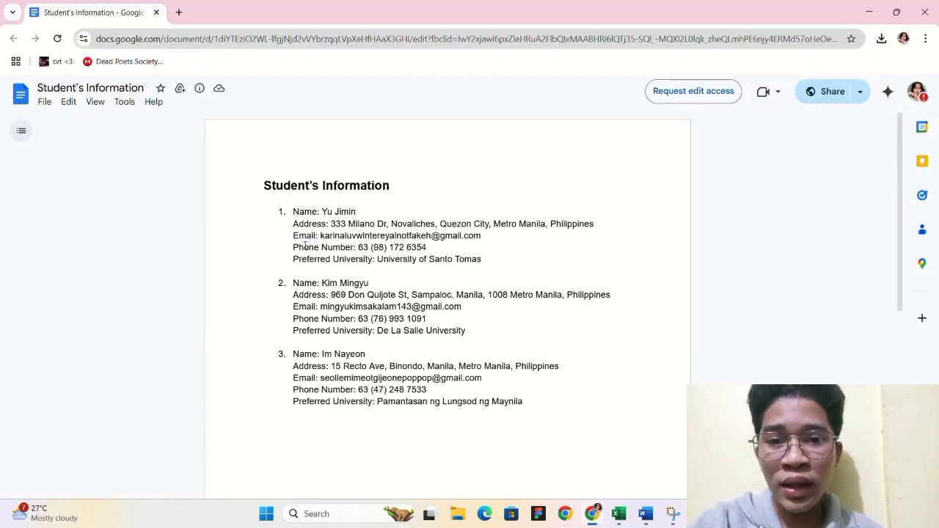
{"action": "left_click_drag", "start_coordinate": [311, 247], "coordinate": [334, 248]}
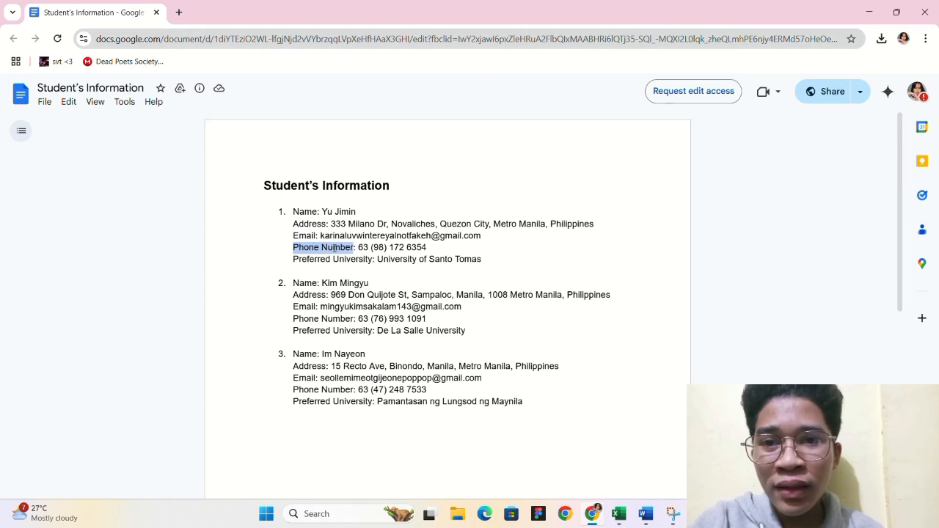
{"action": "key", "text": "alt+Tab"}
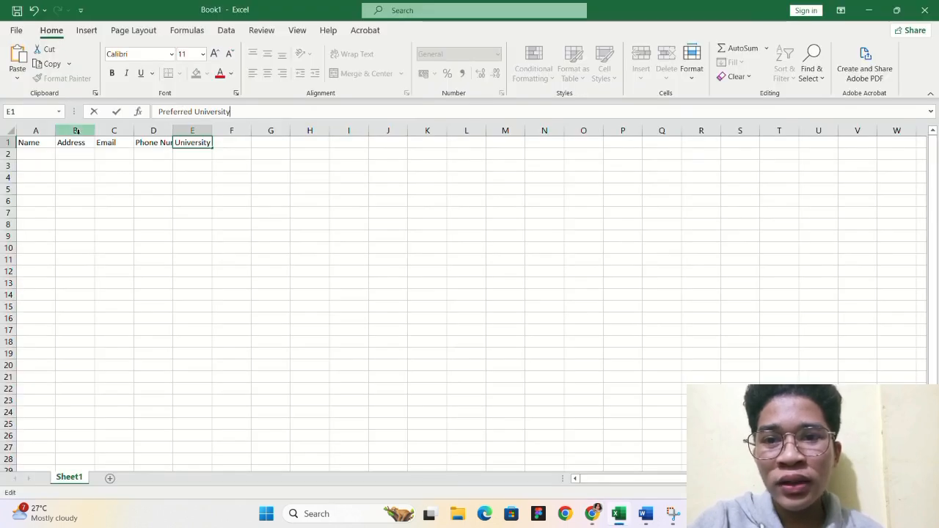
{"action": "left_click", "coordinate": [237, 144]}
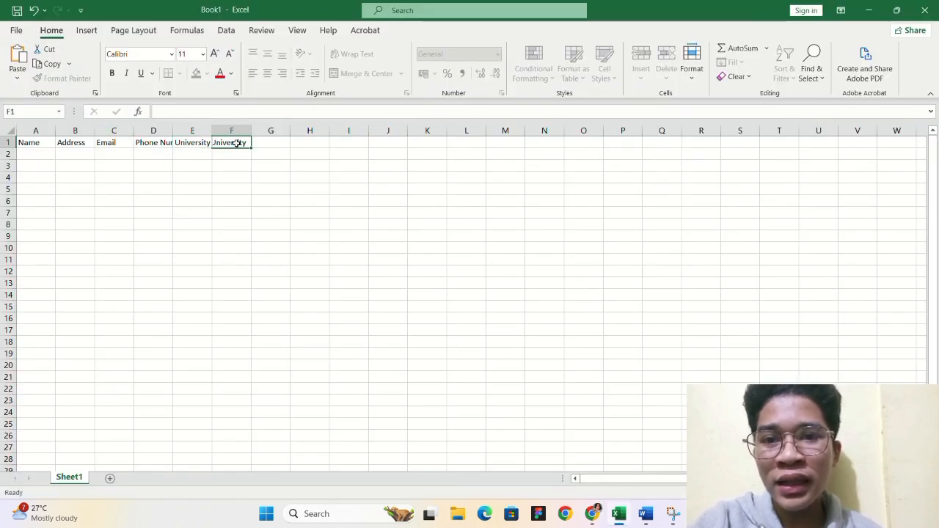
Autofit columns D and E to the width of their headers.
{"action": "left_click", "coordinate": [157, 144]}
{"action": "left_click", "coordinate": [196, 144]}
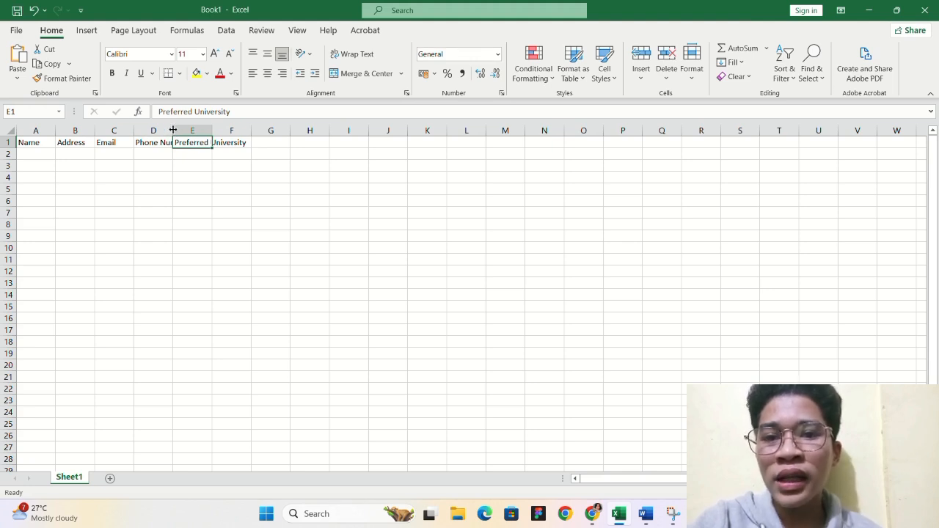
{"action": "double_click", "coordinate": [173, 129]}
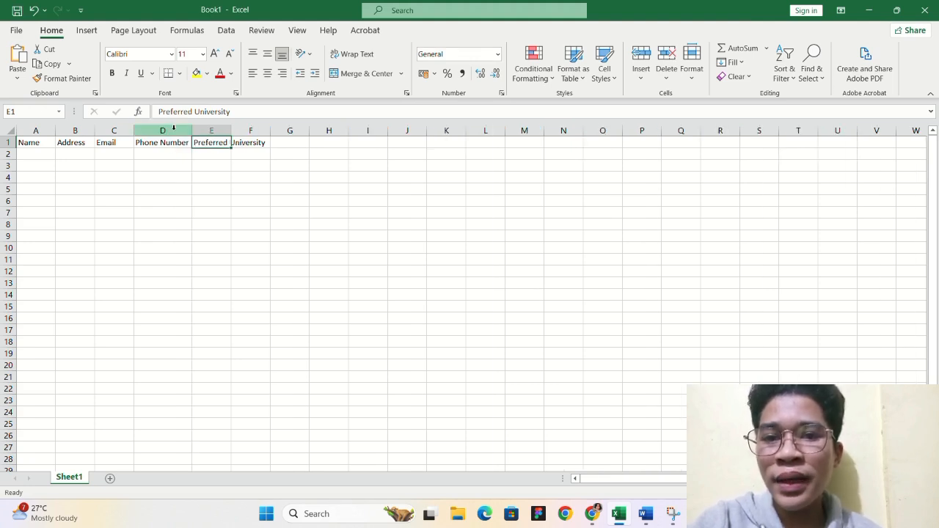
{"action": "double_click", "coordinate": [232, 130]}
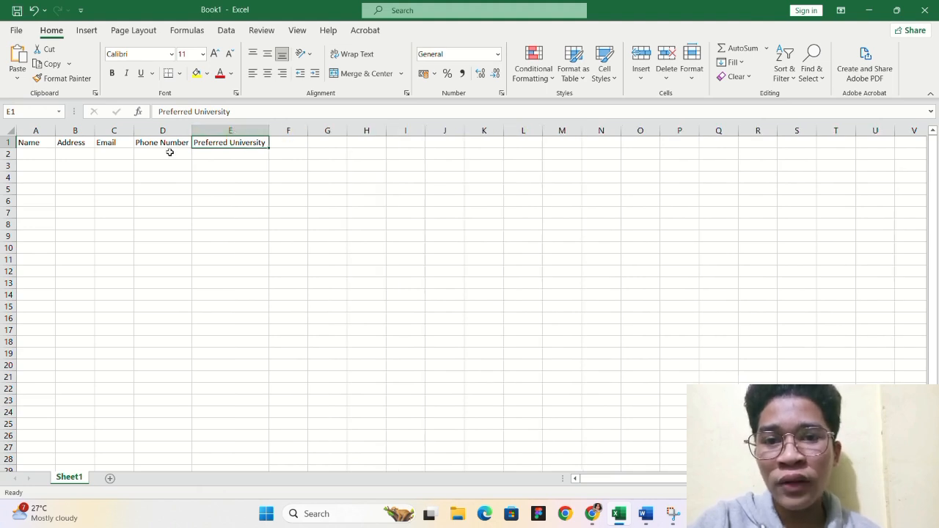
Copy the first student's full name from the document into cell A2 of the Excel sheet.
{"action": "left_click", "coordinate": [33, 157]}
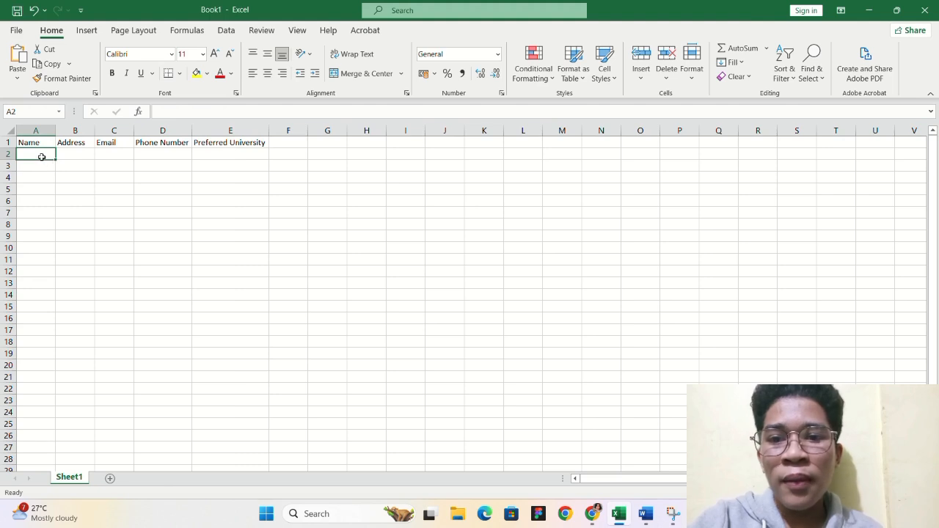
{"action": "left_click", "coordinate": [596, 515]}
{"action": "left_click_drag", "start_coordinate": [322, 211], "coordinate": [355, 212]}
{"action": "left_click", "coordinate": [619, 515]}
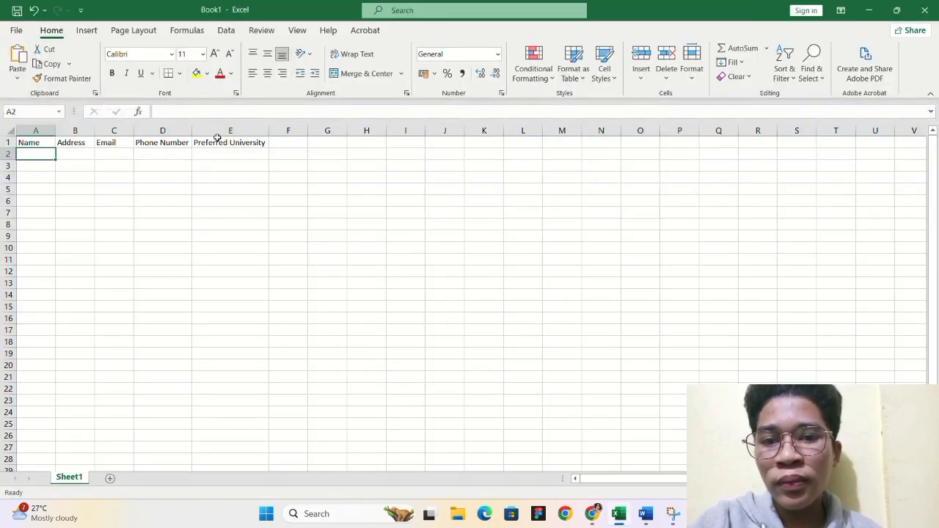
{"action": "key", "text": "ctrl+v"}
{"action": "key", "text": "Tab"}
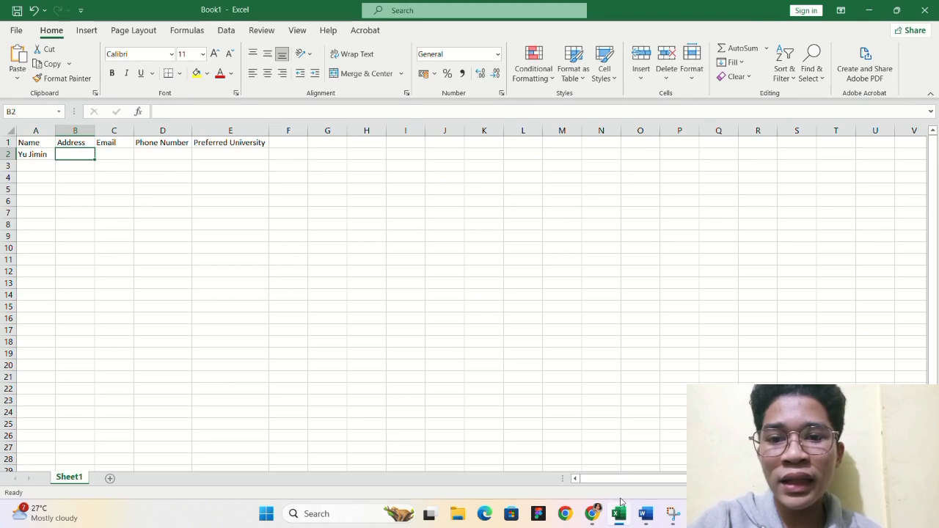
Copy the first student's address from the document into cell B2 of the Excel sheet.
{"action": "left_click", "coordinate": [592, 515]}
{"action": "left_click_drag", "start_coordinate": [330, 224], "coordinate": [614, 223]}
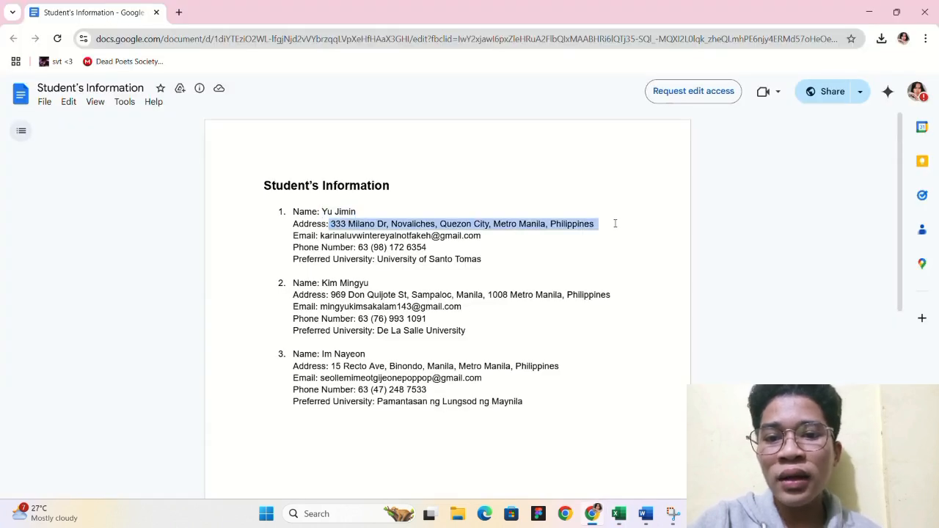
{"action": "left_click", "coordinate": [618, 515]}
{"action": "left_click", "coordinate": [186, 112]}
{"action": "key", "text": "ctrl+v"}
{"action": "left_click", "coordinate": [121, 156]}
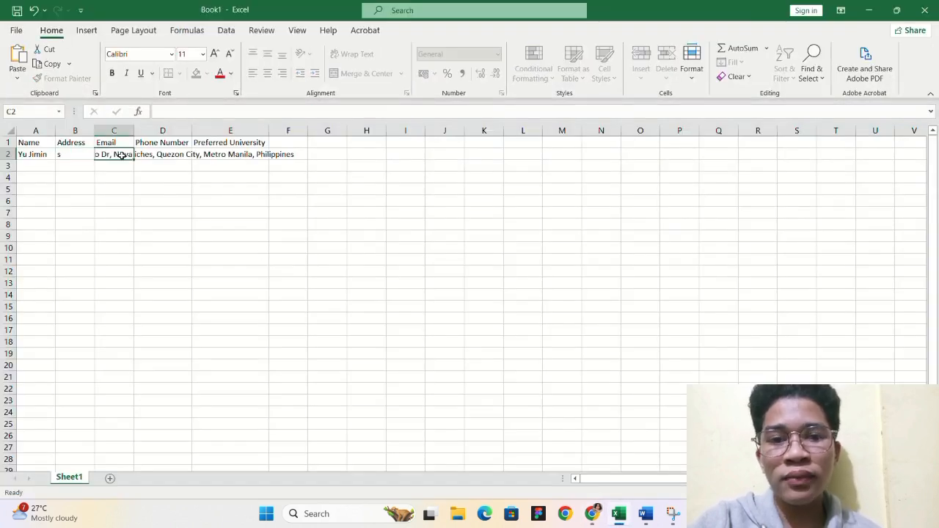
{"action": "left_click", "coordinate": [84, 155]}
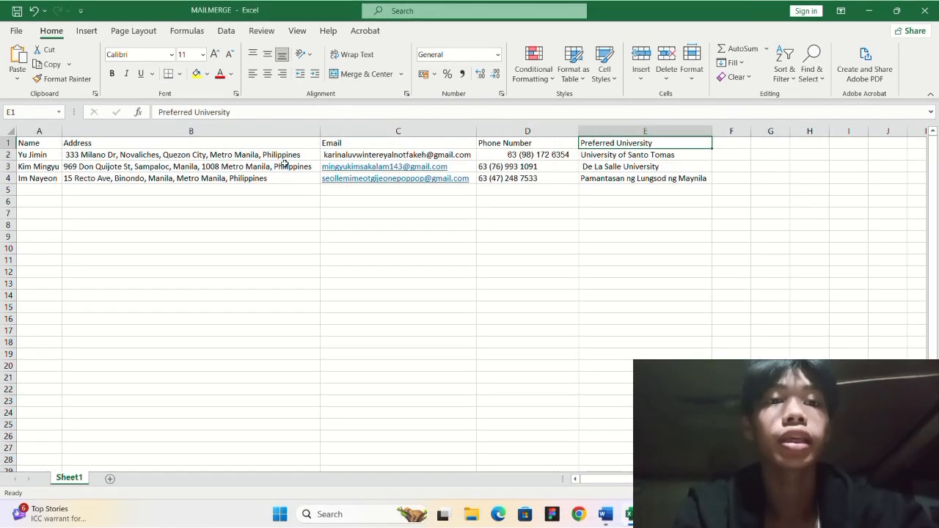
Save the MAILMERGE workbook with the completed student records.
{"action": "left_click", "coordinate": [21, 38]}
{"action": "left_click", "coordinate": [32, 174]}
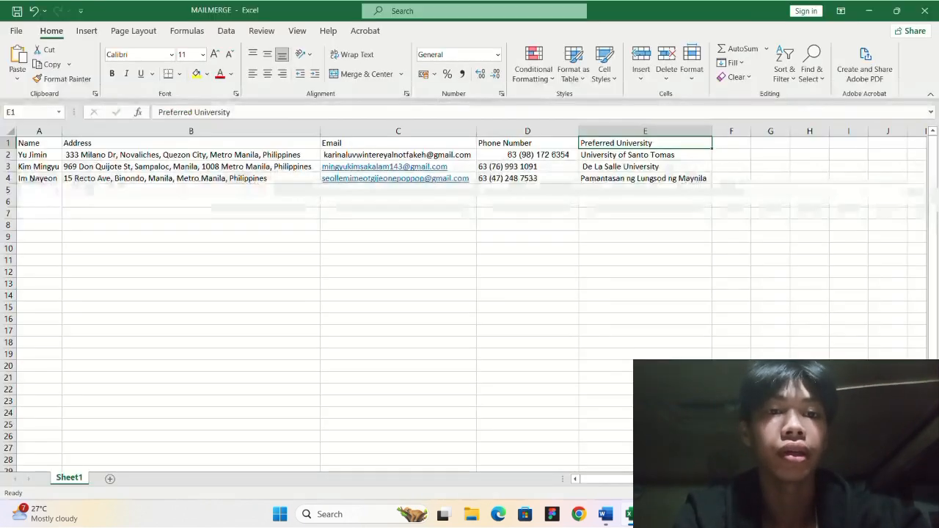
Switch to the MAIL MERGE letter in Word and start the Step-by-Step Mail Merge Wizard.
{"action": "left_click", "coordinate": [606, 517]}
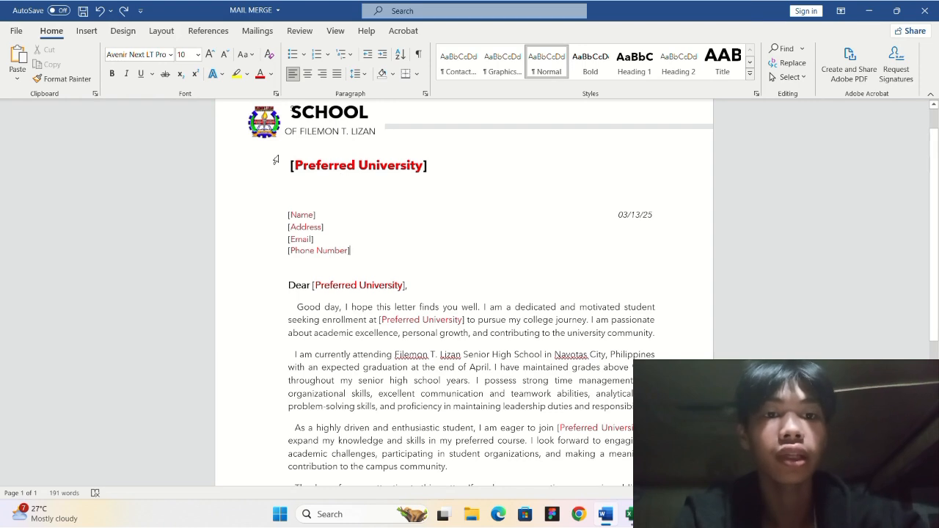
{"action": "scroll", "coordinate": [249, 158], "scroll_direction": "up", "scroll_amount": 1}
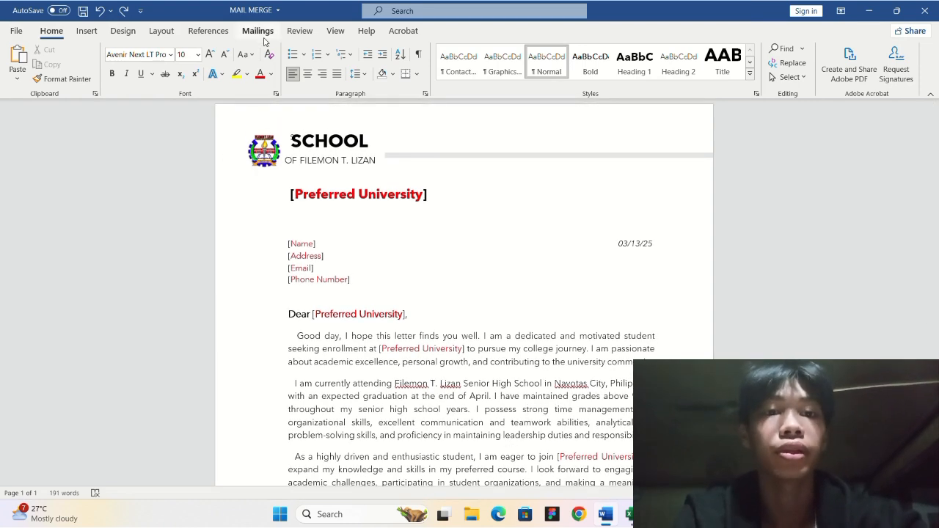
{"action": "left_click", "coordinate": [258, 31]}
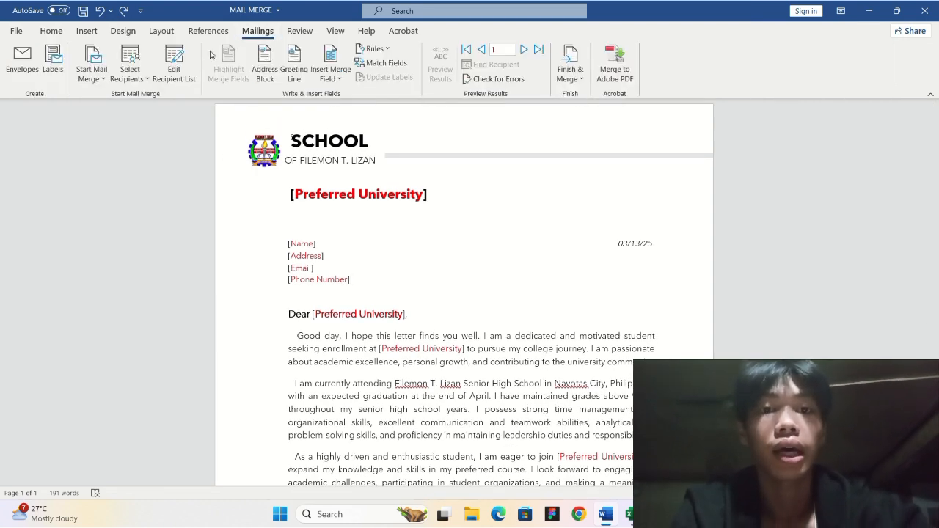
{"action": "left_click", "coordinate": [92, 77]}
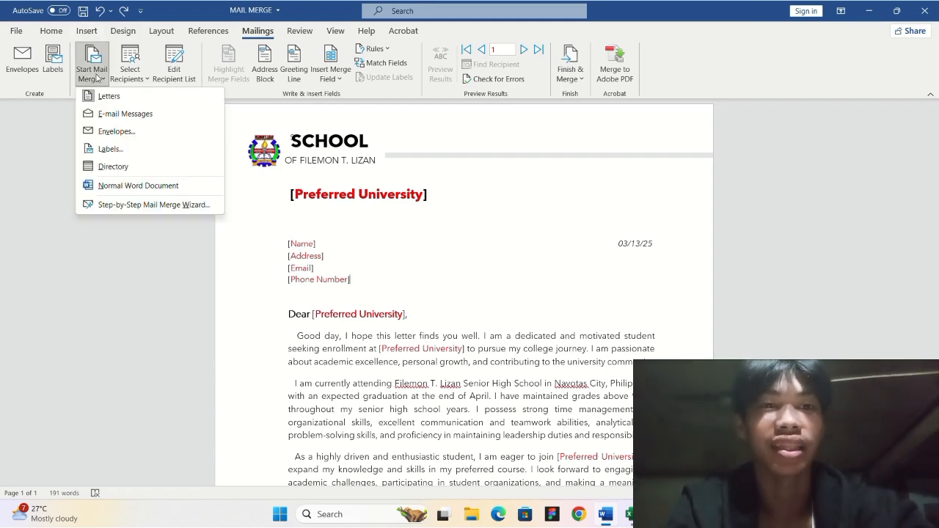
{"action": "left_click", "coordinate": [96, 77]}
{"action": "left_click", "coordinate": [106, 82]}
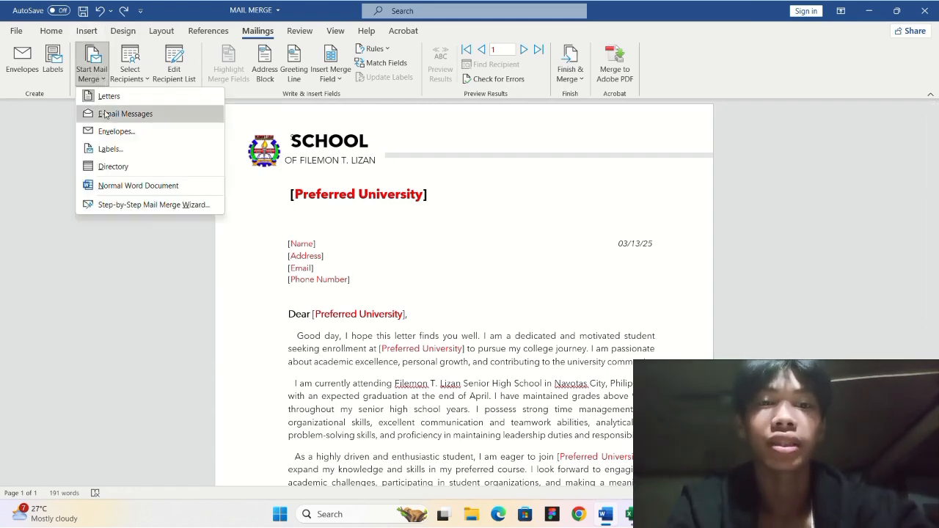
{"action": "left_click", "coordinate": [145, 209]}
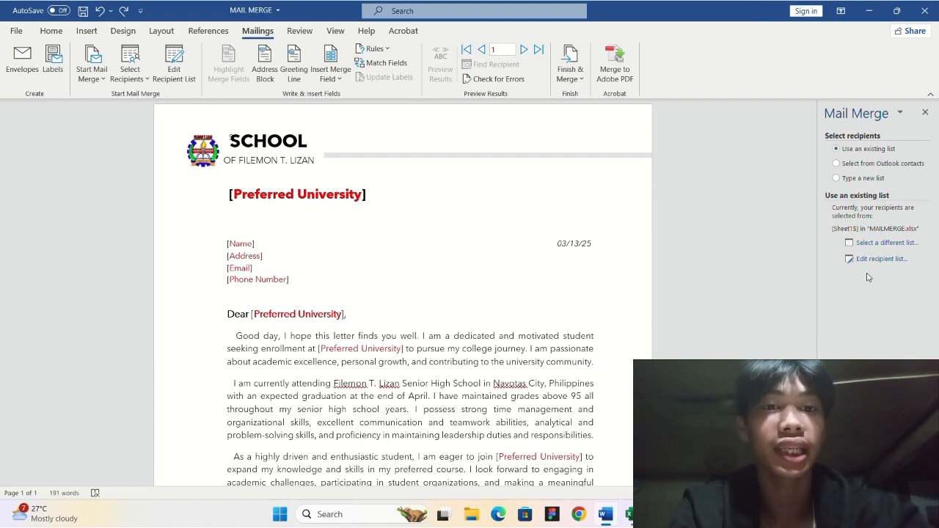
Return to the wizard's first stage, keep Letters and the current document as the starting point, and advance to recipient selection.
{"action": "left_click", "coordinate": [873, 475]}
{"action": "left_click", "coordinate": [873, 475]}
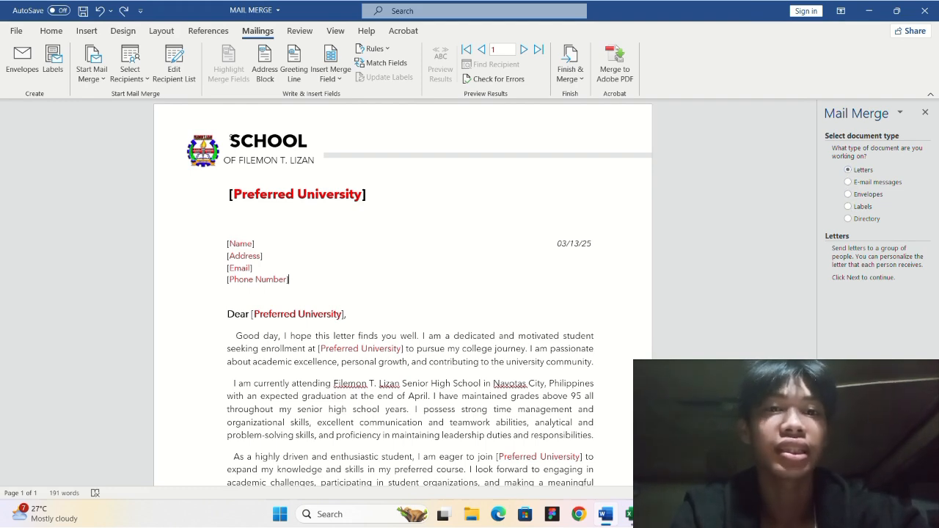
{"action": "left_click", "coordinate": [866, 464]}
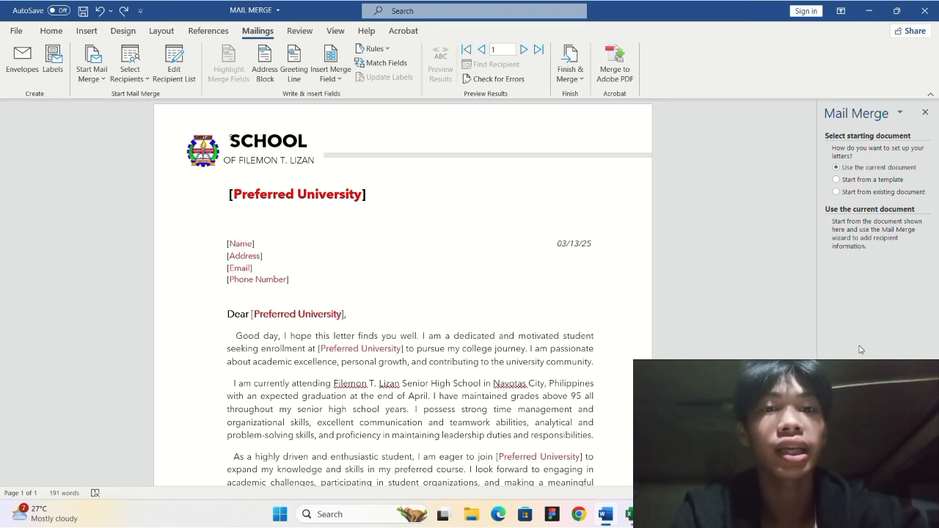
{"action": "left_click", "coordinate": [866, 463]}
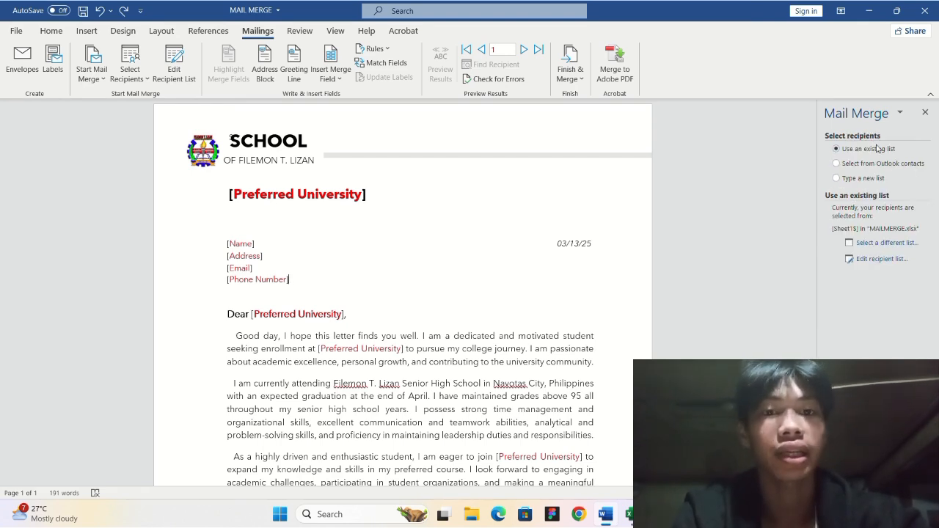
Select Sheet1$ of the MAILMERGE workbook in Documents as the recipient list and accept all its recipients.
{"action": "left_click", "coordinate": [869, 243]}
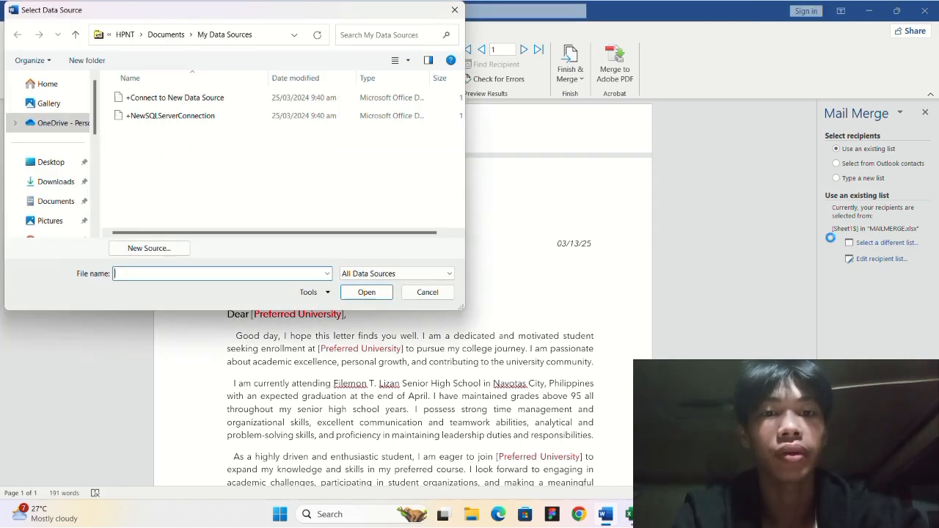
{"action": "left_click", "coordinate": [62, 203]}
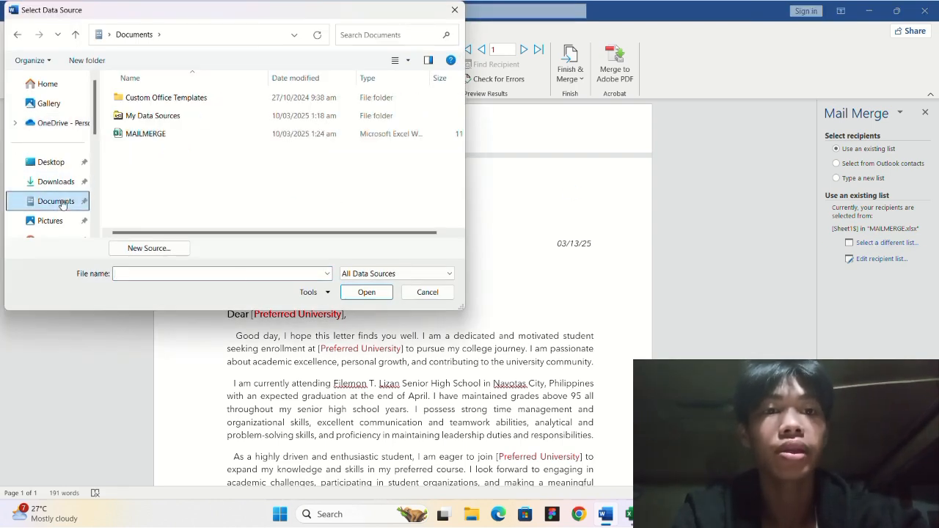
{"action": "left_click", "coordinate": [130, 137]}
{"action": "left_click", "coordinate": [347, 292]}
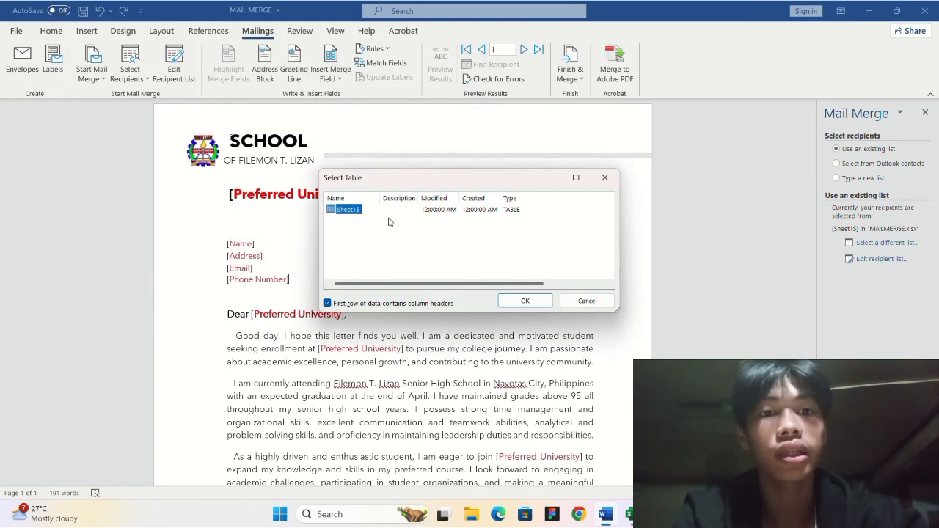
{"action": "left_click", "coordinate": [523, 302]}
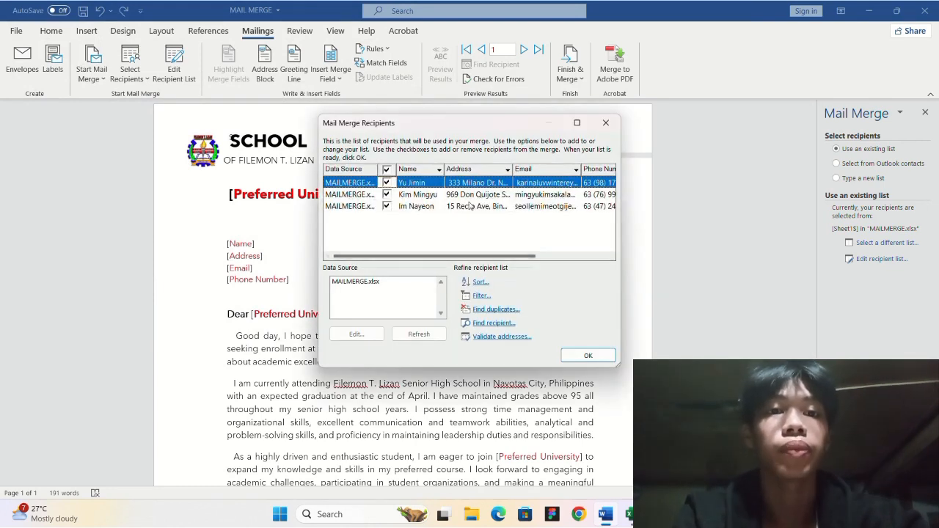
{"action": "left_click_drag", "start_coordinate": [506, 258], "coordinate": [559, 258]}
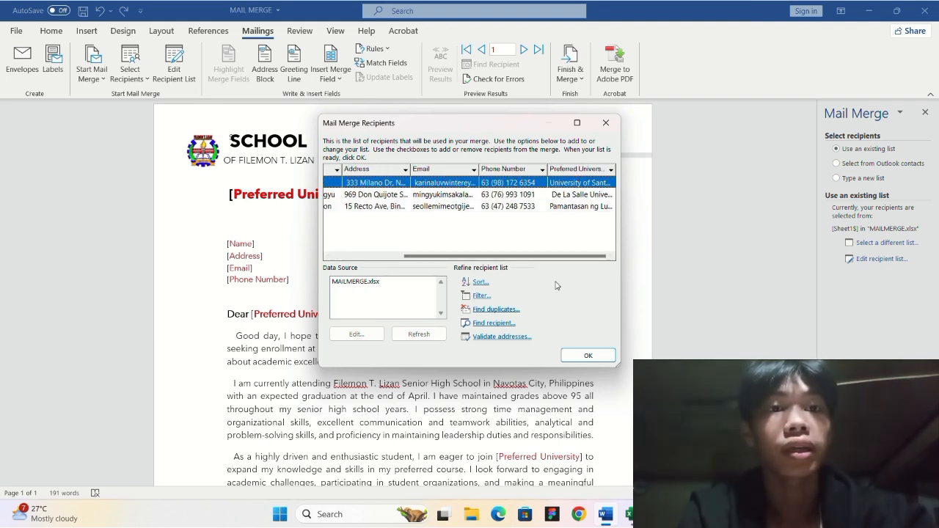
{"action": "left_click", "coordinate": [588, 355]}
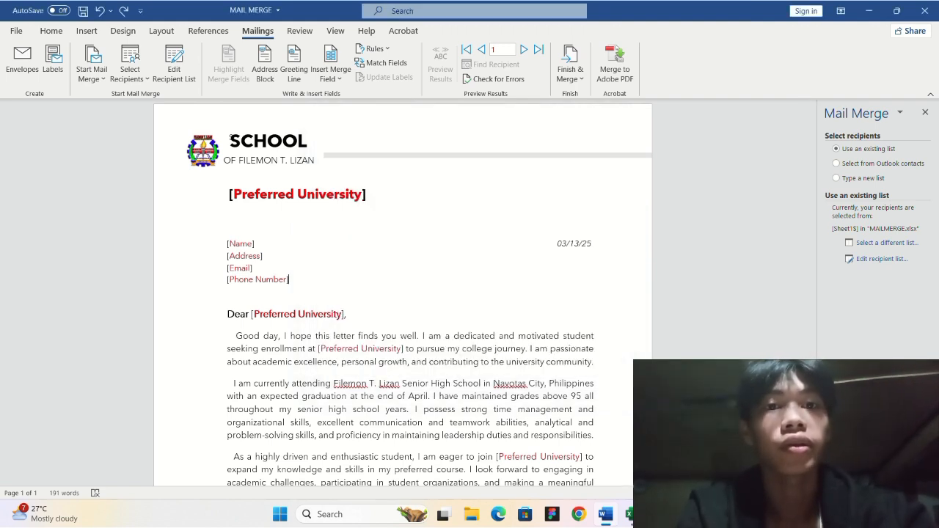
Advance to writing the letter and replace the Preferred University heading placeholder with the Preferred University merge field.
{"action": "left_click", "coordinate": [874, 463]}
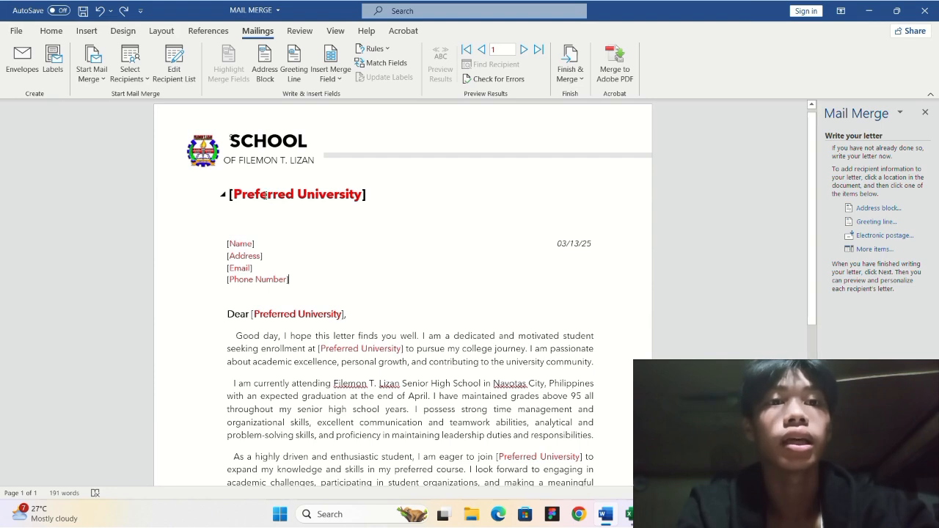
{"action": "left_click_drag", "start_coordinate": [234, 196], "coordinate": [345, 194]}
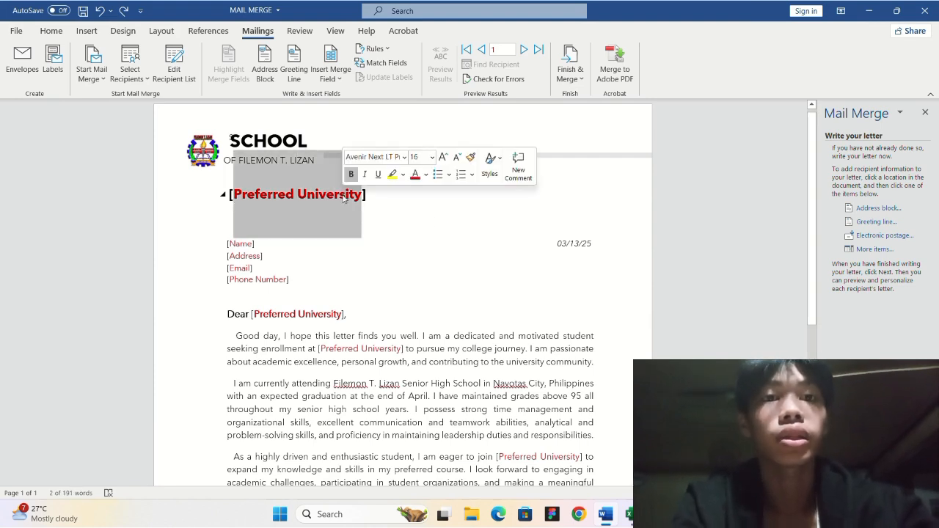
{"action": "left_click", "coordinate": [867, 249]}
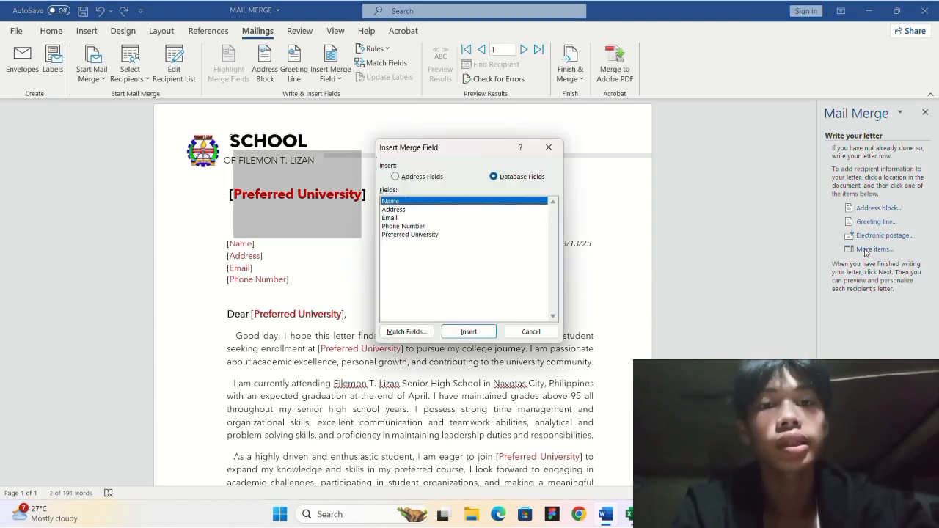
{"action": "left_click", "coordinate": [430, 209]}
{"action": "left_click", "coordinate": [422, 217]}
{"action": "left_click", "coordinate": [415, 226]}
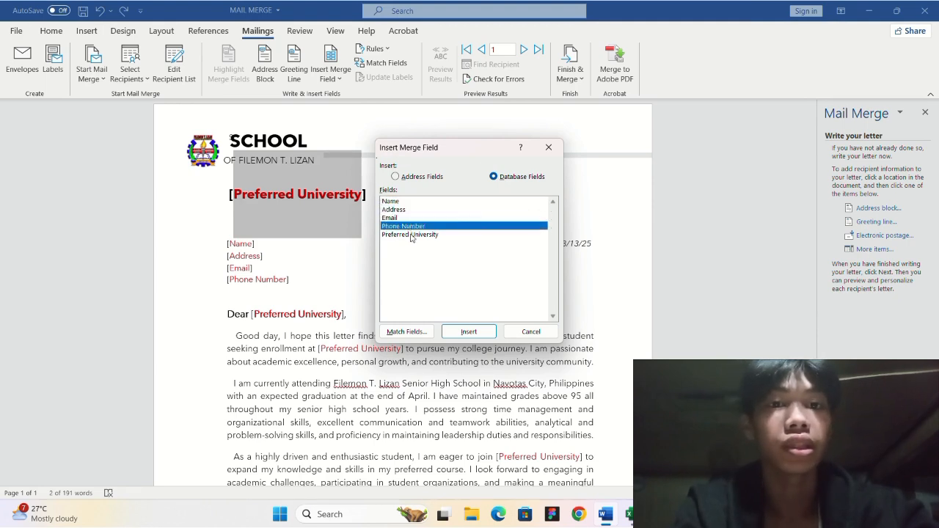
{"action": "left_click", "coordinate": [411, 234]}
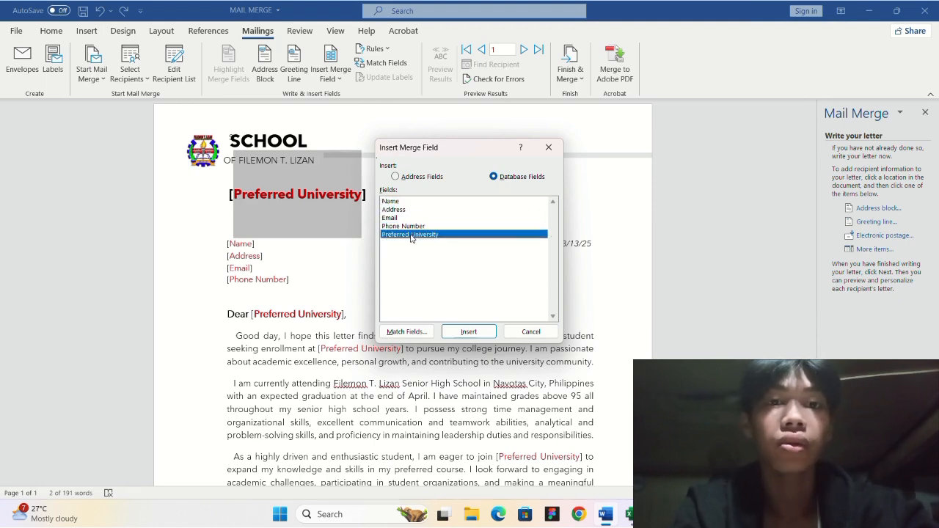
{"action": "left_click", "coordinate": [468, 332]}
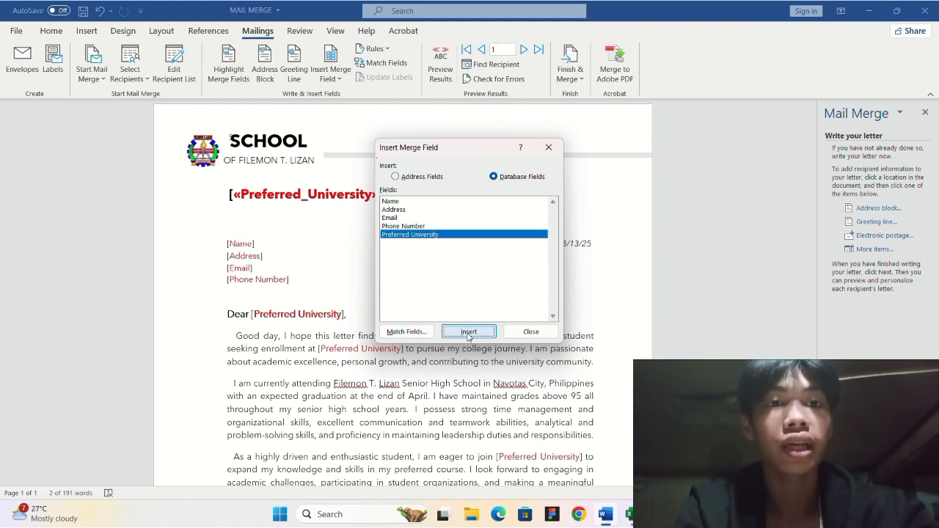
{"action": "left_click", "coordinate": [530, 332]}
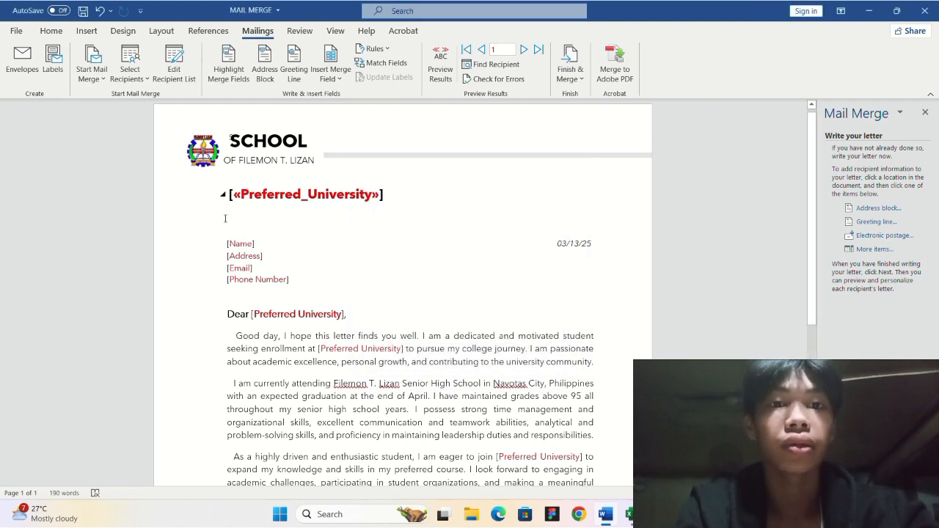
Replace the Name placeholder above the address line with the Name merge field.
{"action": "left_click", "coordinate": [240, 244]}
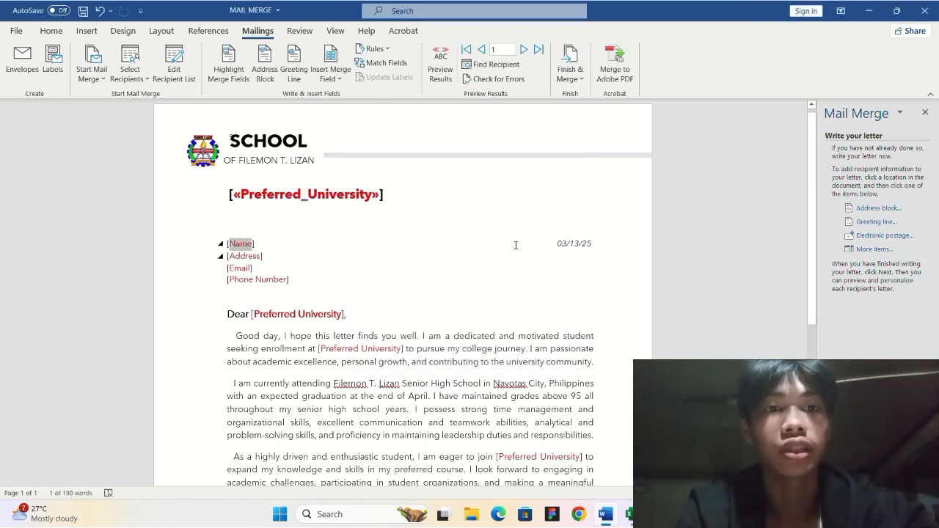
{"action": "left_click", "coordinate": [873, 249]}
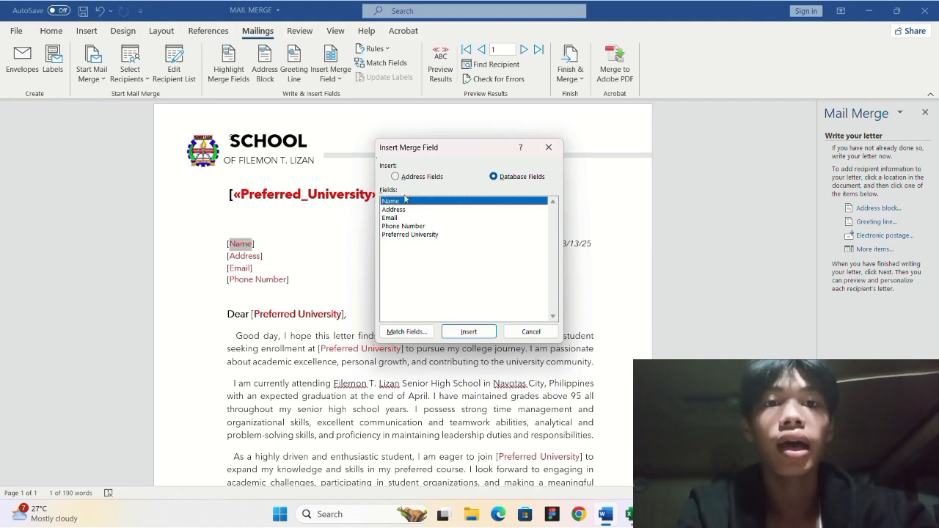
{"action": "left_click", "coordinate": [469, 331]}
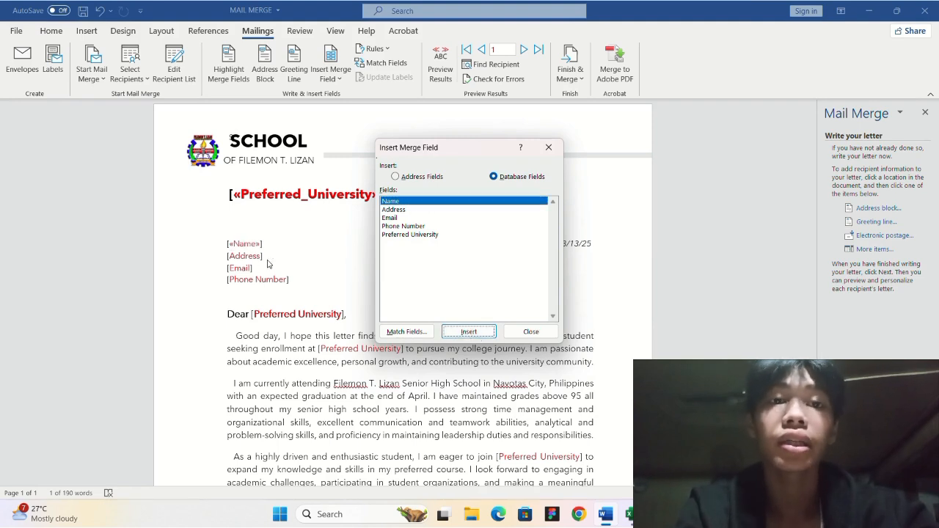
{"action": "left_click", "coordinate": [528, 333]}
{"action": "left_click", "coordinate": [245, 255]}
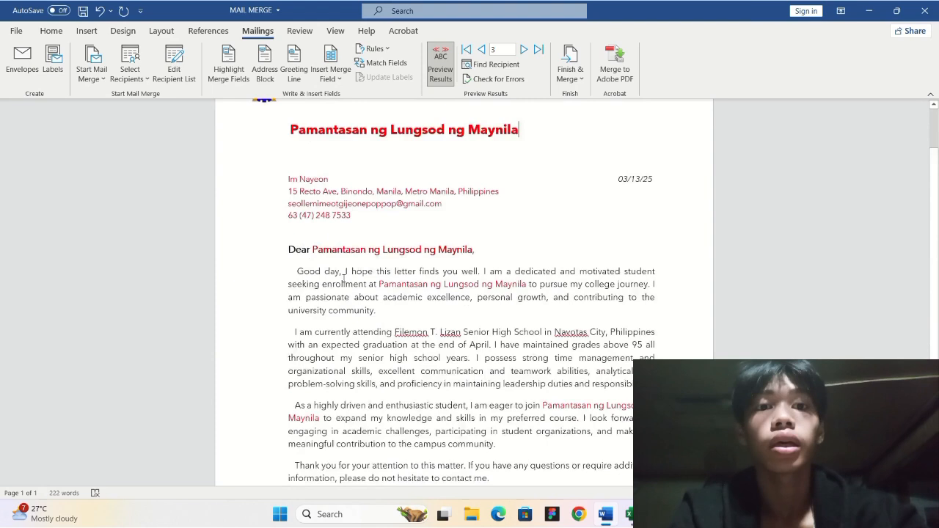
Finish the merge by generating individual letters for all records in a new document.
{"action": "scroll", "coordinate": [343, 277], "scroll_direction": "up", "scroll_amount": 2}
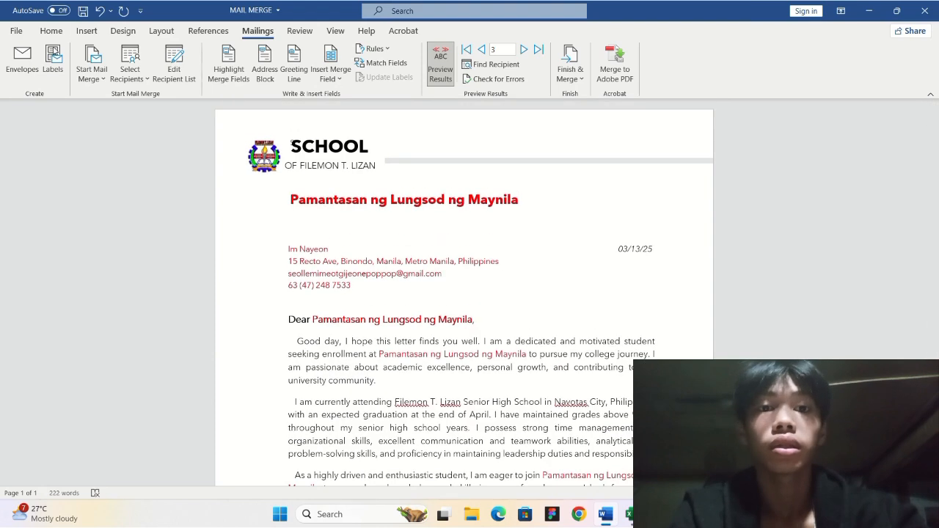
{"action": "left_click", "coordinate": [51, 30]}
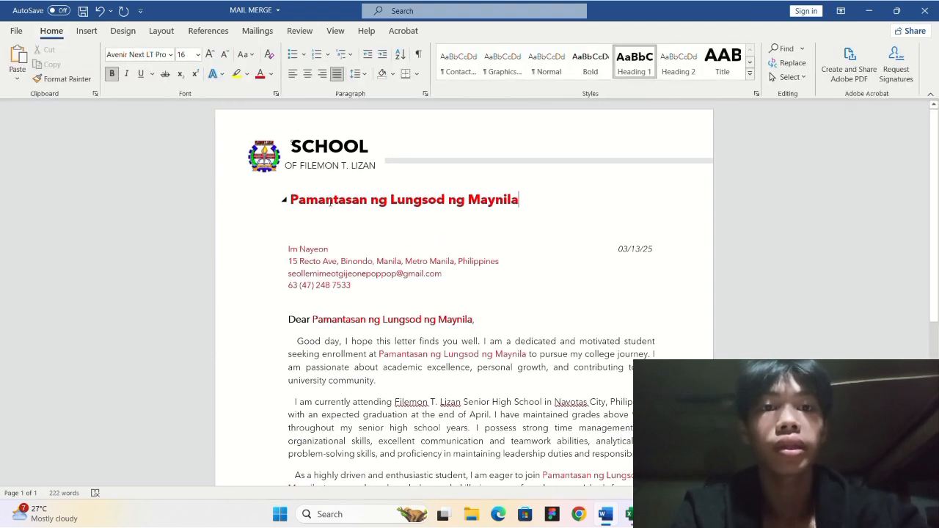
{"action": "scroll", "coordinate": [436, 242], "scroll_direction": "down", "scroll_amount": 5}
{"action": "scroll", "coordinate": [436, 242], "scroll_direction": "up", "scroll_amount": 6}
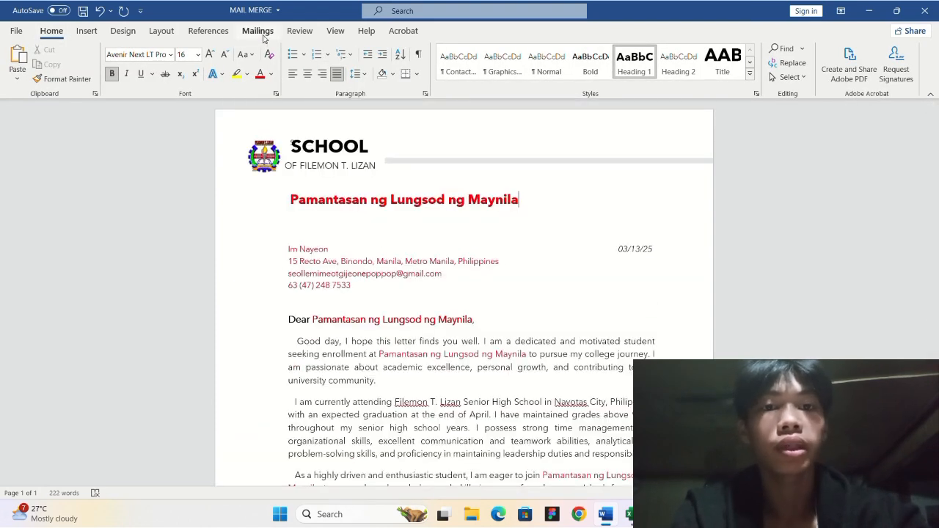
{"action": "left_click", "coordinate": [258, 31]}
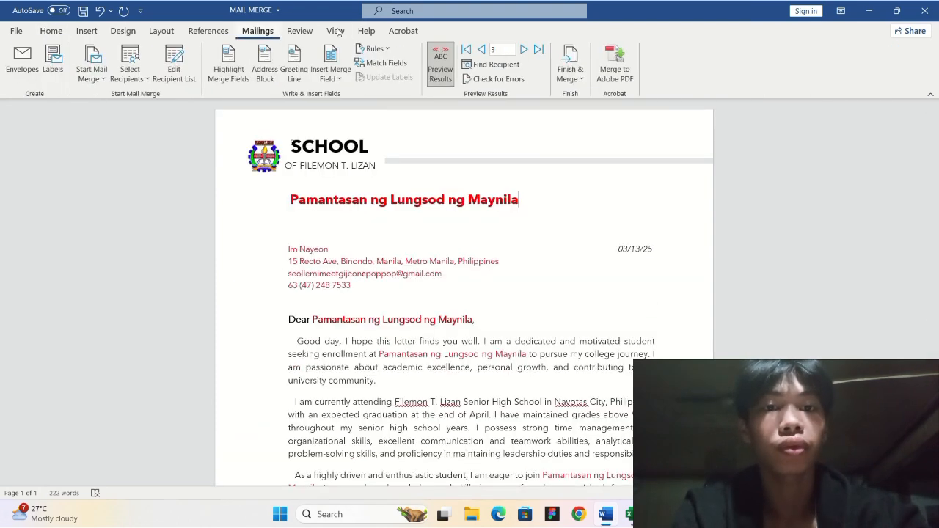
{"action": "left_click", "coordinate": [579, 60]}
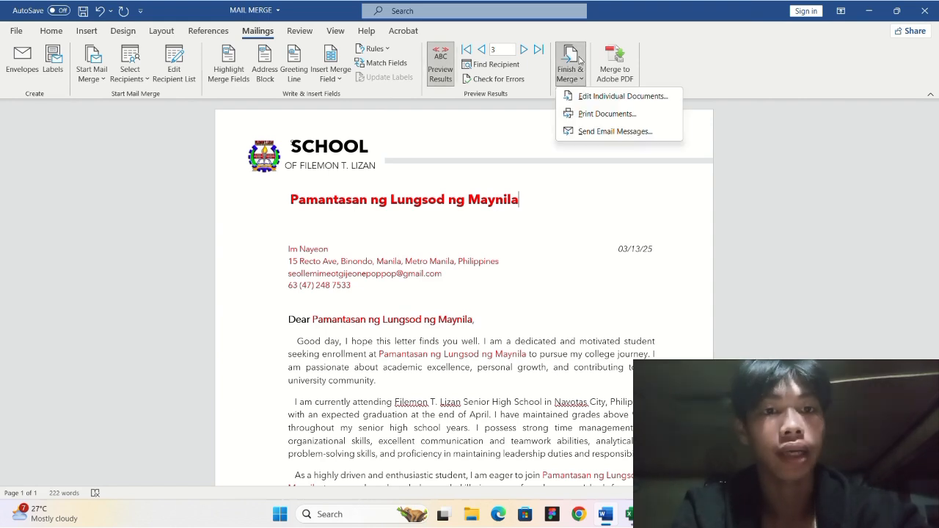
{"action": "left_click", "coordinate": [601, 97]}
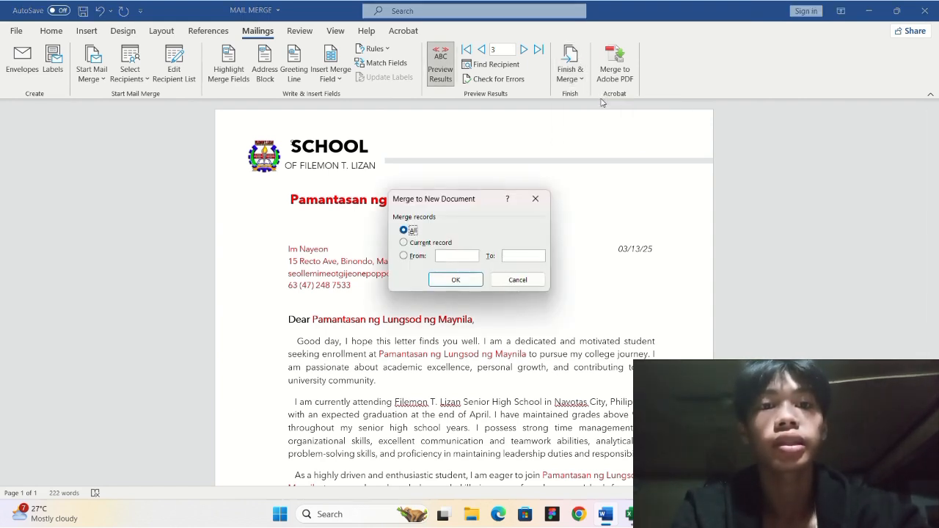
{"action": "left_click", "coordinate": [456, 280]}
Look through the merged letters, checking each student's university, contact details and body text.
{"action": "scroll", "coordinate": [453, 279], "scroll_direction": "down", "scroll_amount": 3}
{"action": "scroll", "coordinate": [453, 281], "scroll_direction": "up", "scroll_amount": 3}
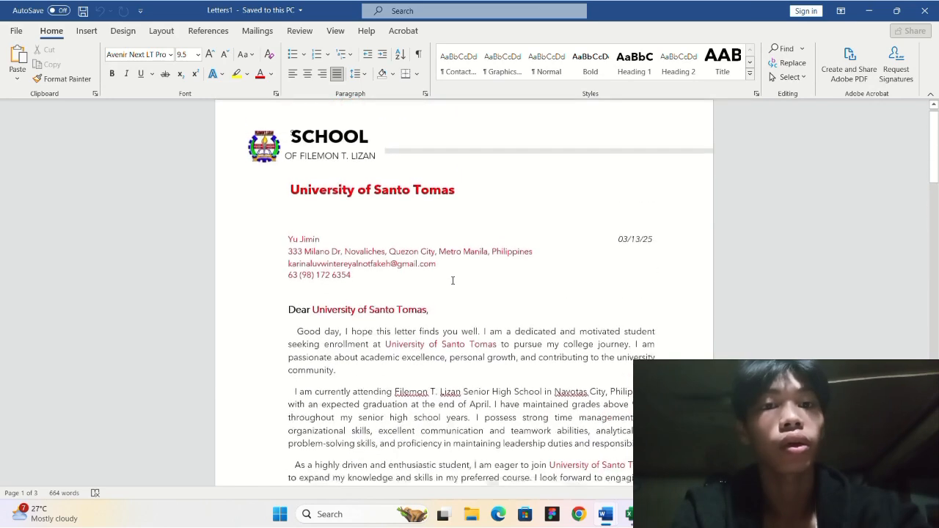
{"action": "scroll", "coordinate": [453, 280], "scroll_direction": "down", "scroll_amount": 3}
{"action": "scroll", "coordinate": [453, 280], "scroll_direction": "down", "scroll_amount": 20}
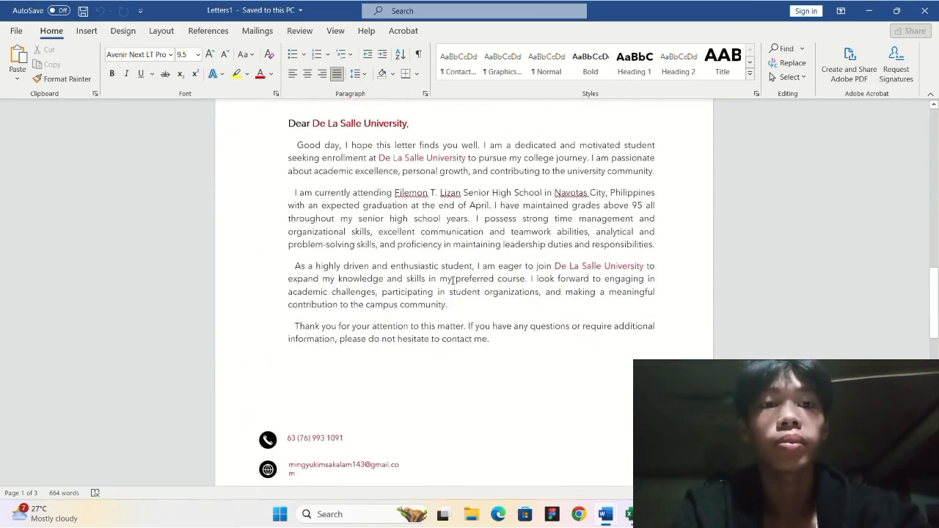
{"action": "scroll", "coordinate": [453, 280], "scroll_direction": "down", "scroll_amount": 15}
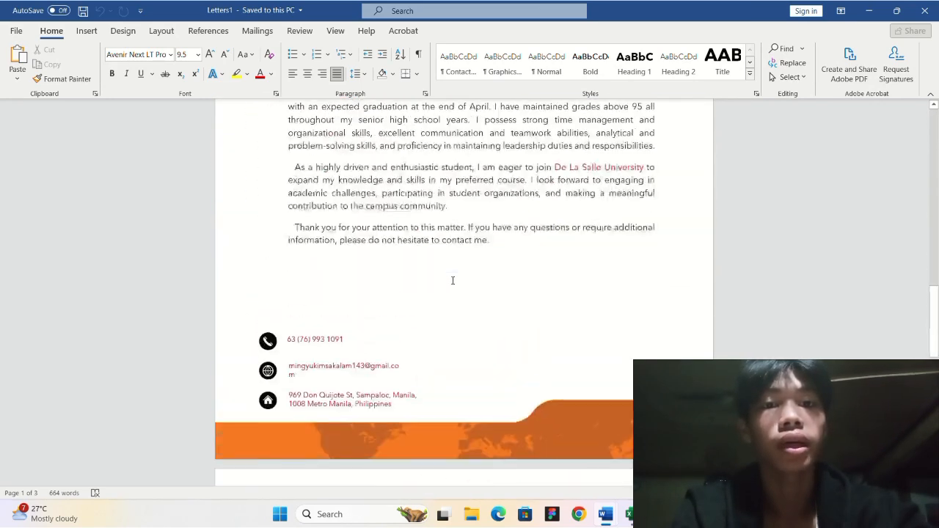
{"action": "scroll", "coordinate": [429, 184], "scroll_direction": "down", "scroll_amount": 15}
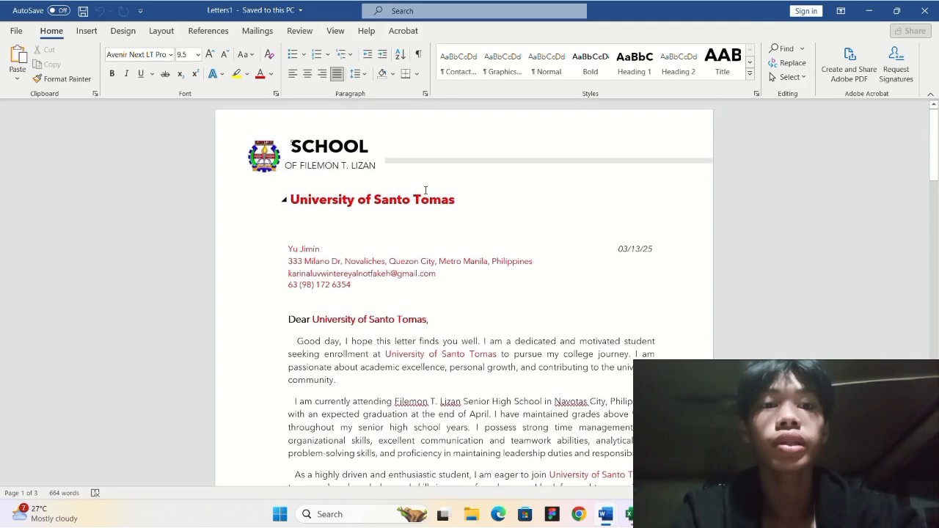
{"action": "scroll", "coordinate": [425, 190], "scroll_direction": "down", "scroll_amount": 4}
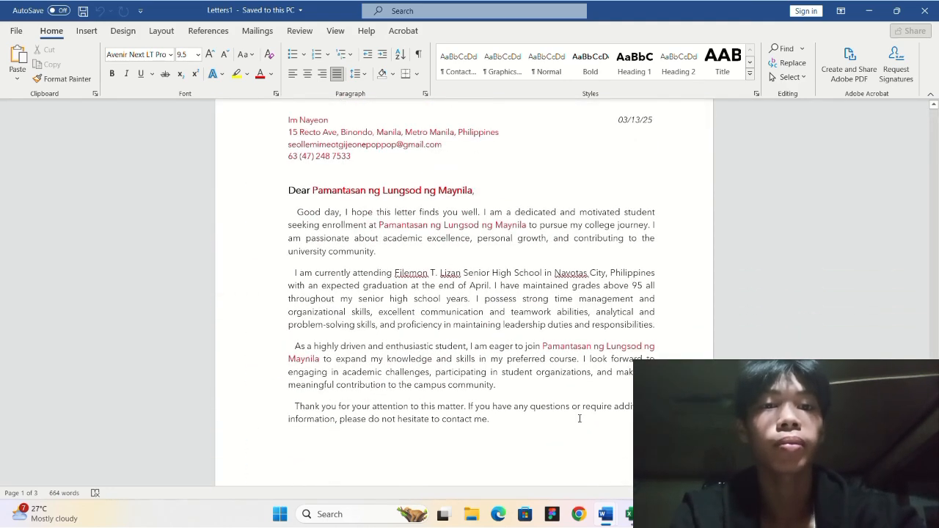
Check the student records in the MAILMERGE workbook in Excel and compare them with the merged Letters1 document in Word.
{"action": "key", "text": "alt+Tab"}
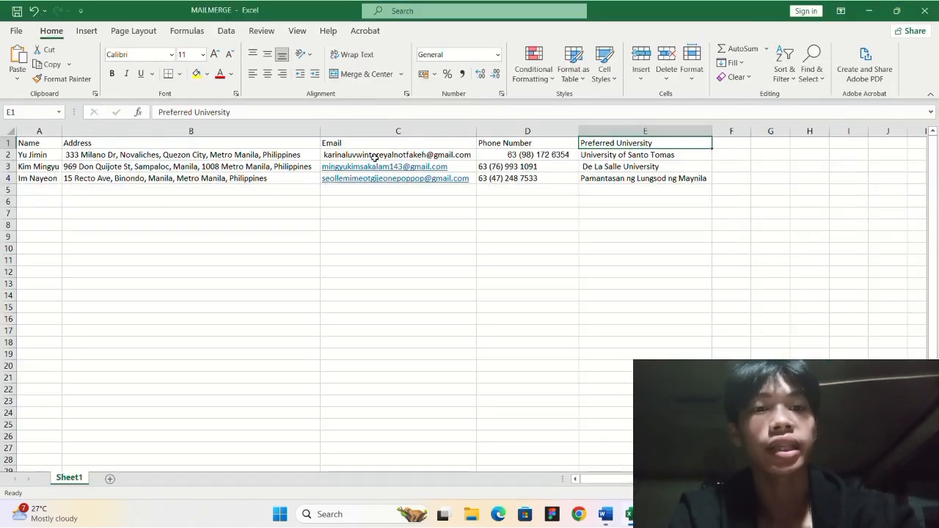
{"action": "mouse_move", "coordinate": [611, 521]}
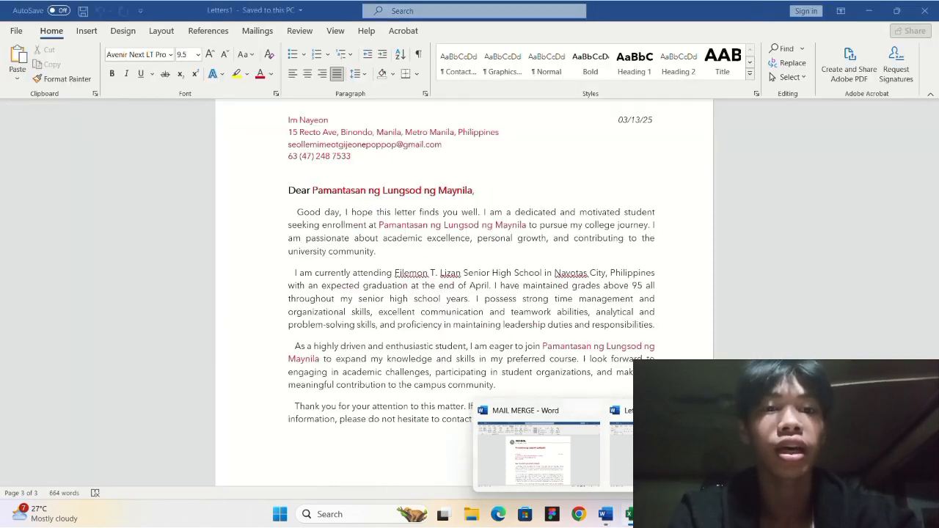
{"action": "left_click", "coordinate": [660, 460]}
{"action": "scroll", "coordinate": [486, 346], "scroll_direction": "up", "scroll_amount": 4}
{"action": "scroll", "coordinate": [486, 346], "scroll_direction": "down", "scroll_amount": 10}
{"action": "scroll", "coordinate": [471, 341], "scroll_direction": "up", "scroll_amount": 3}
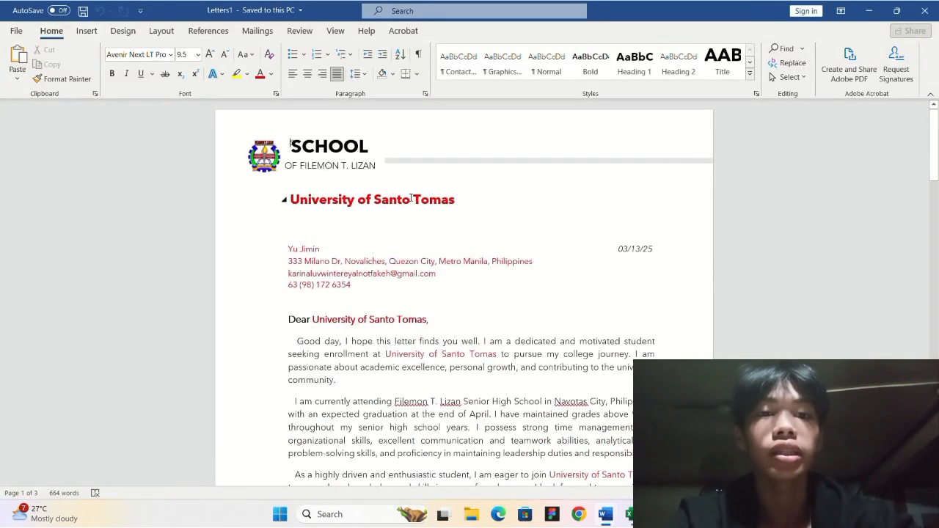